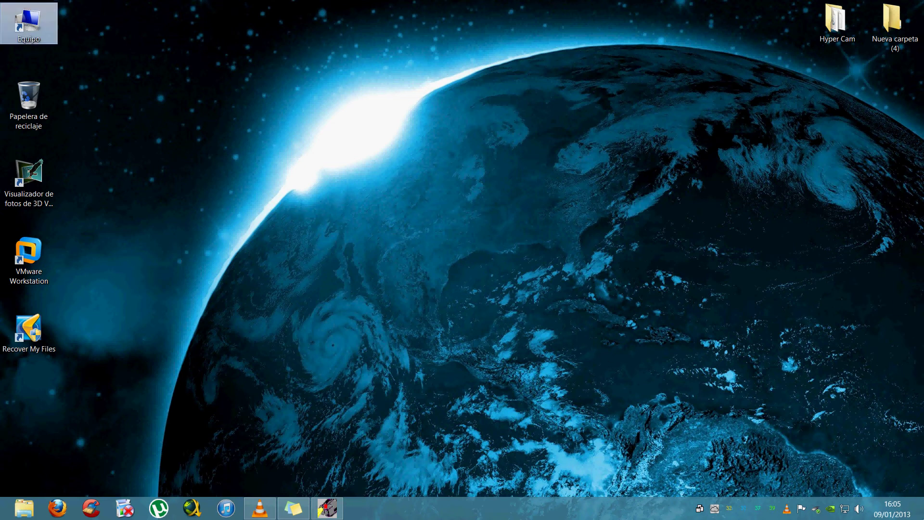
# Step: Search the applications for msconfig and launch the system configuration utility
pyautogui.moveTo(923, 0)
pyautogui.moveTo(905, 313)
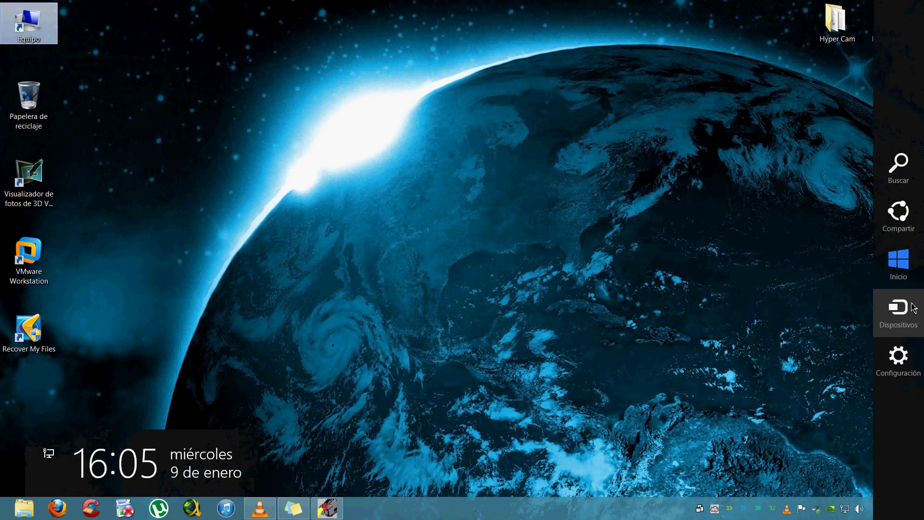
pyautogui.click(900, 168)
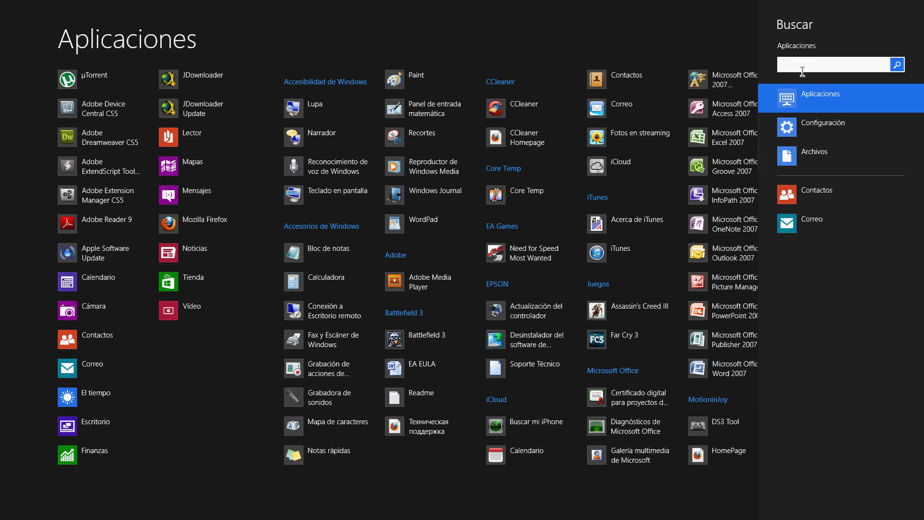
pyautogui.write('msc')
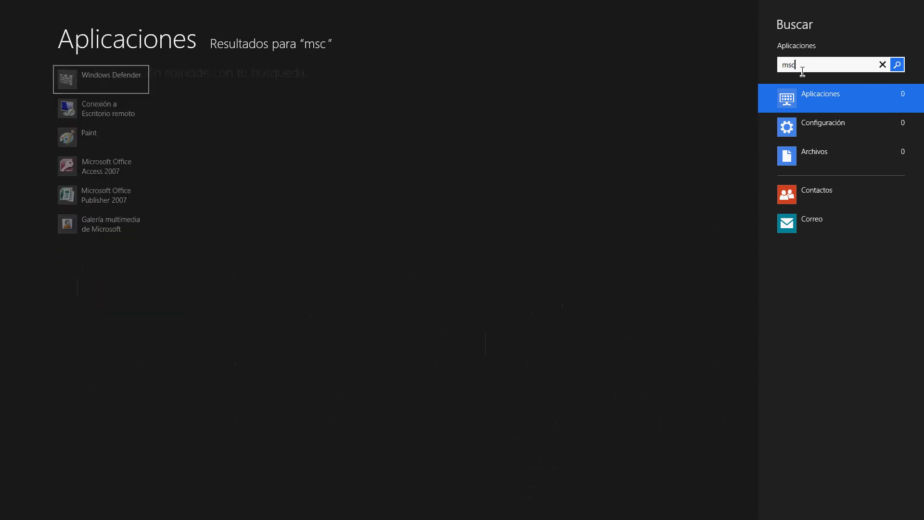
pyautogui.write('onfig')
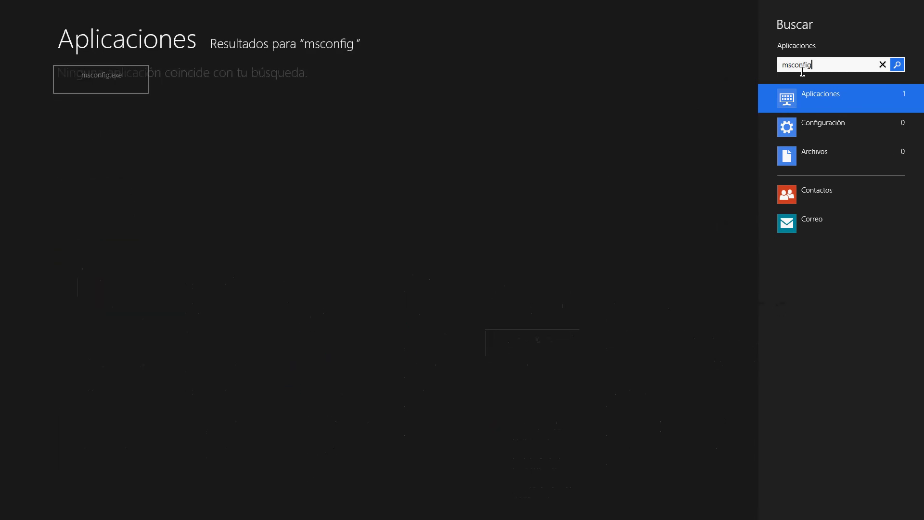
pyautogui.press('Return')
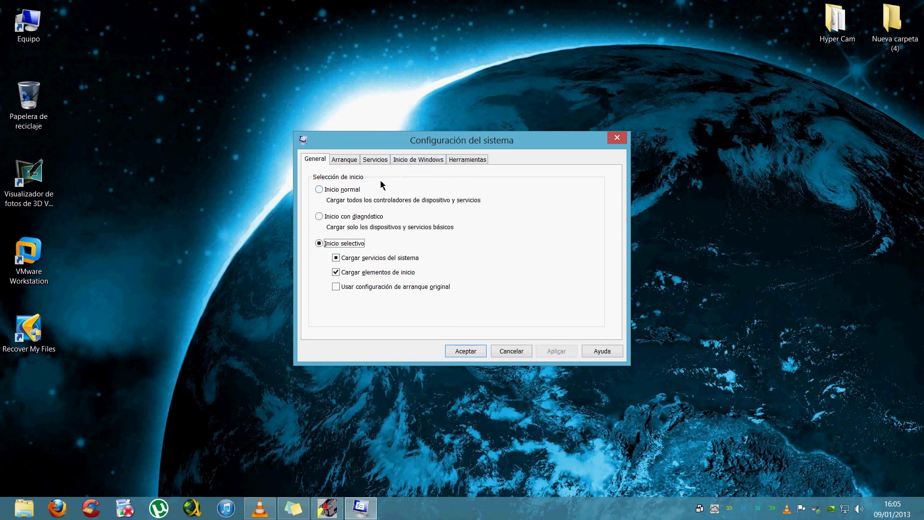
# Step: In the advanced boot options for Windows 8, set the number of processors to 4, enable Depurar and accept
pyautogui.click(344, 161)
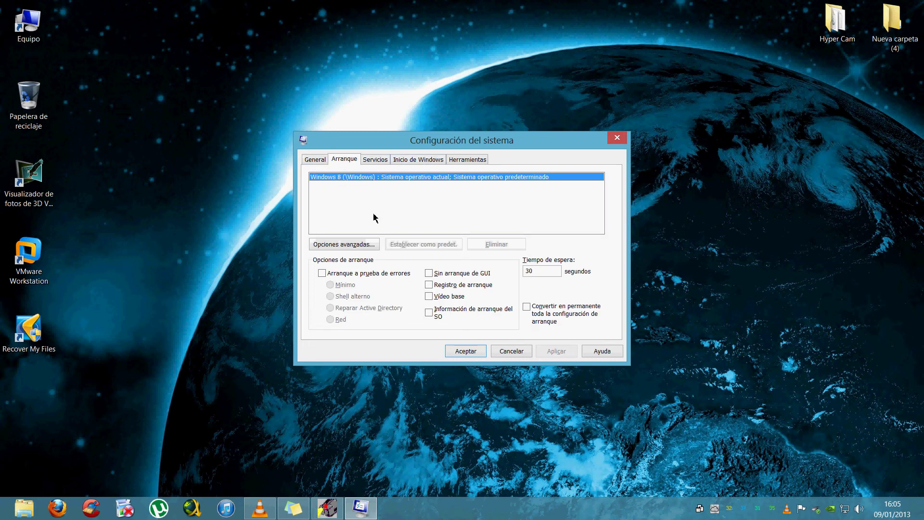
pyautogui.click(354, 245)
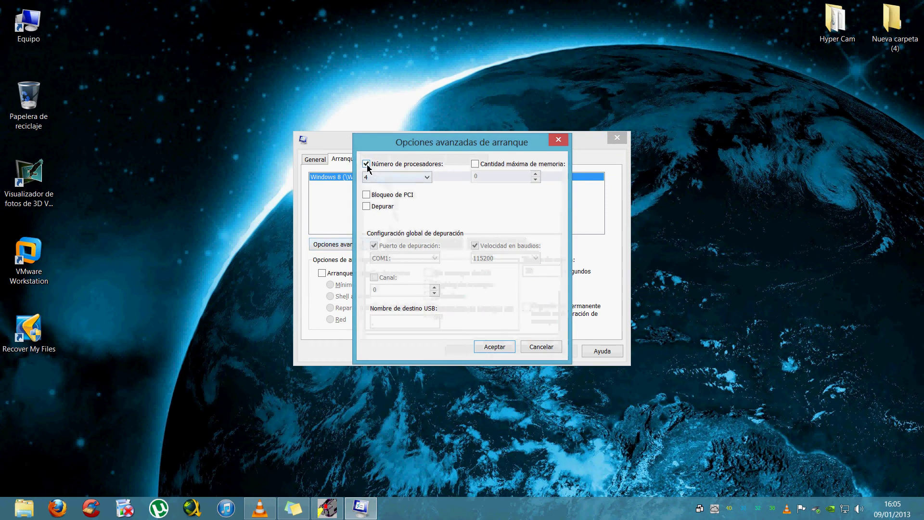
pyautogui.click(379, 178)
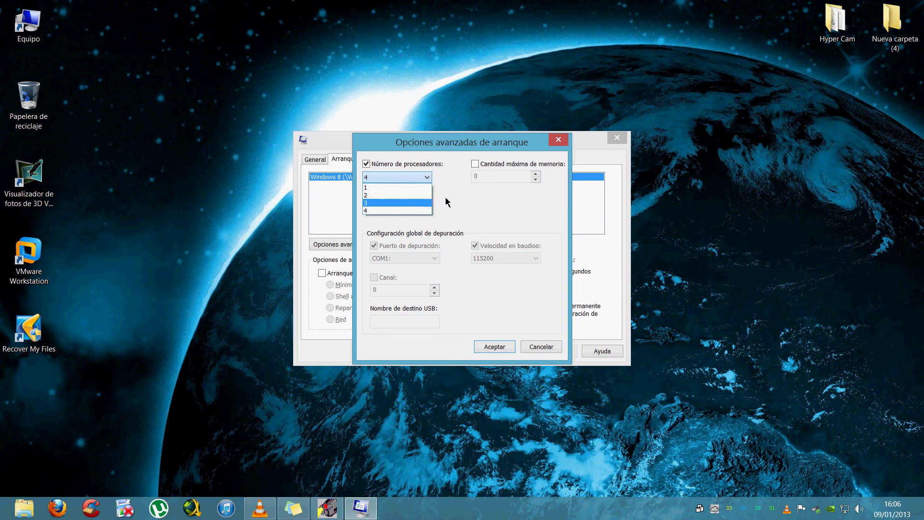
pyautogui.click(459, 192)
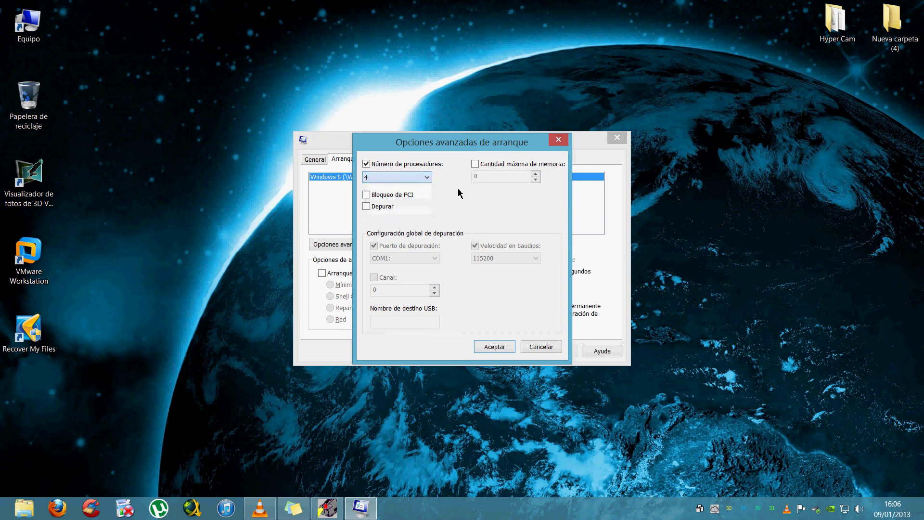
pyautogui.click(427, 178)
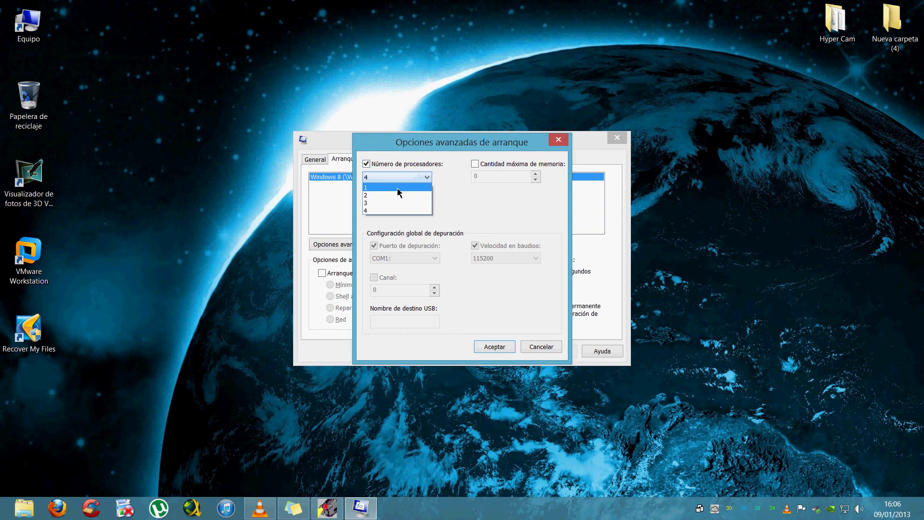
pyautogui.click(392, 210)
pyautogui.click(388, 207)
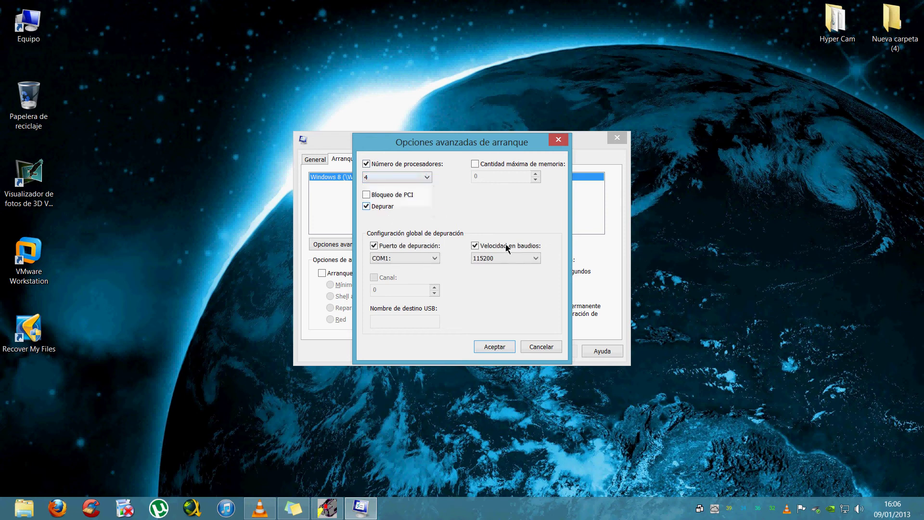
pyautogui.click(495, 346)
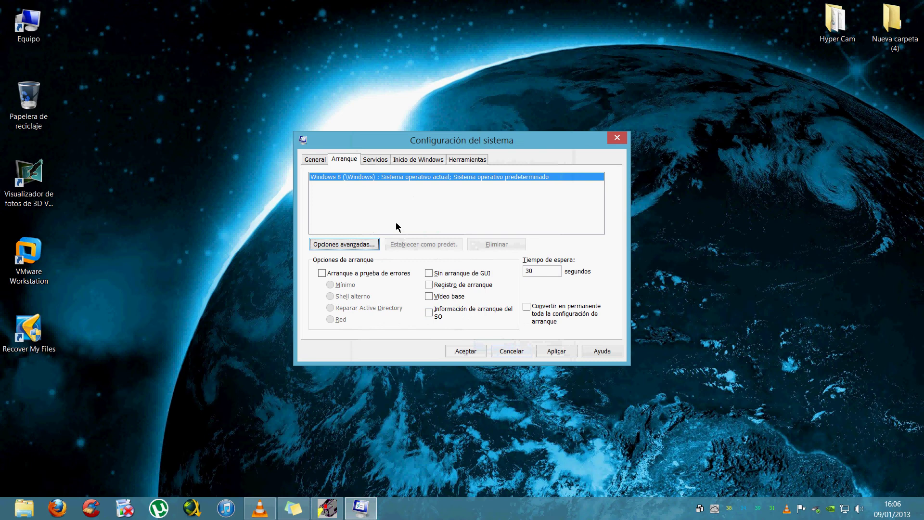
# Step: Show the list of system services and widen its Servicio column to fit the full service names
pyautogui.click(376, 163)
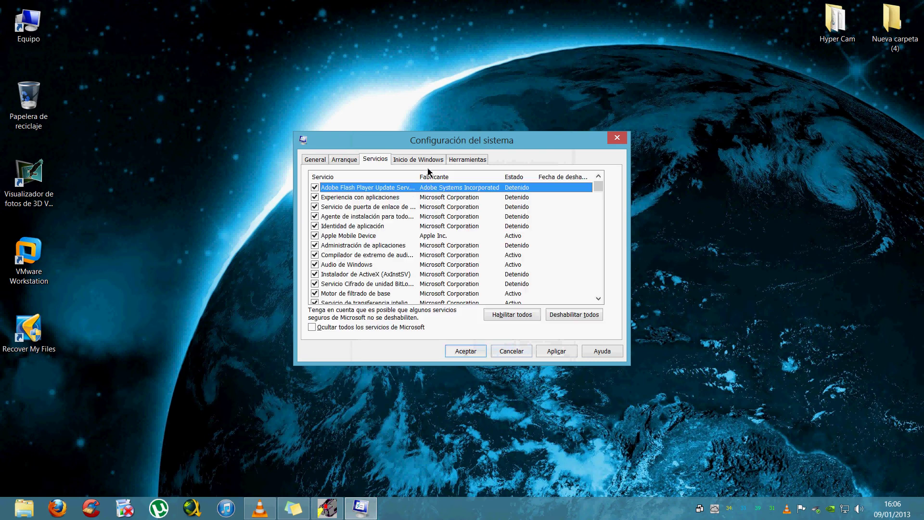
pyautogui.moveTo(599, 190)
pyautogui.mouseDown()
pyautogui.moveTo(600, 290)
pyautogui.moveTo(599, 179)
pyautogui.mouseUp()
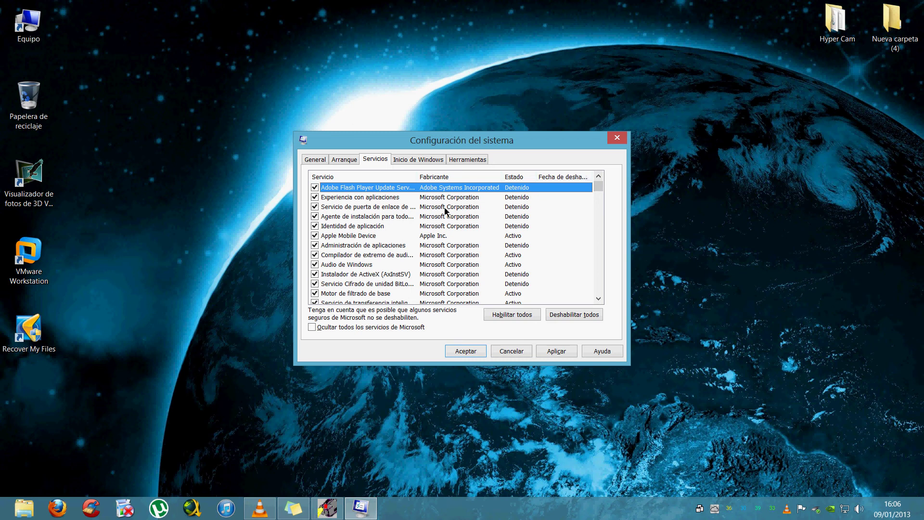
pyautogui.moveTo(600, 189); pyautogui.dragTo(609, 299)
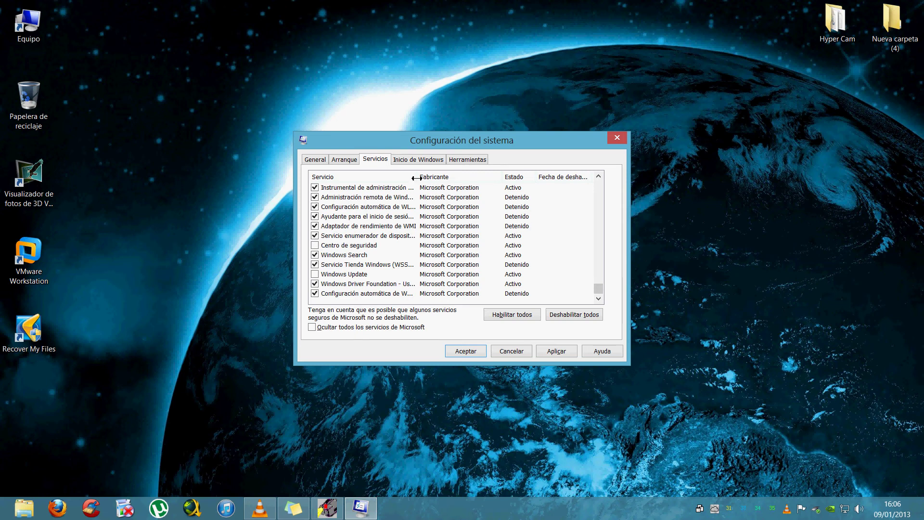
pyautogui.moveTo(417, 177); pyautogui.dragTo(487, 179)
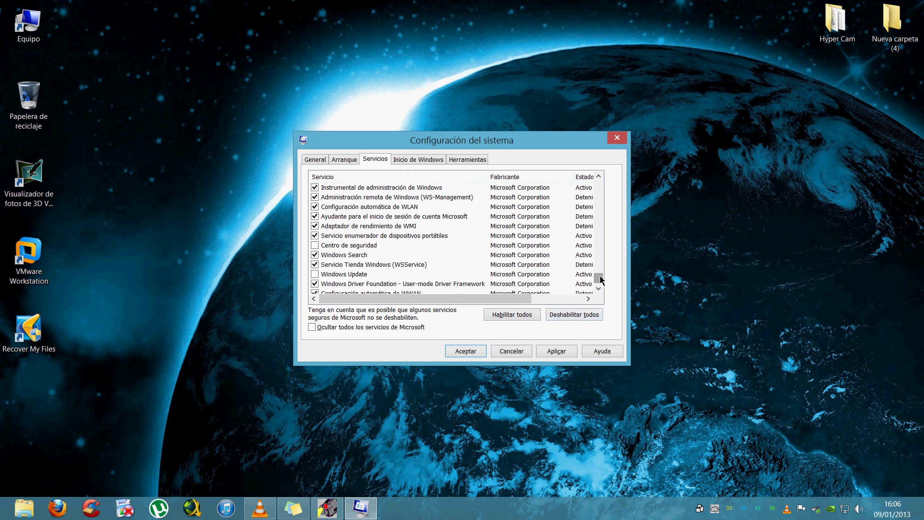
# Step: Disable the Servicio de Windows Defender entry in the services list
pyautogui.moveTo(600, 279); pyautogui.dragTo(600, 276)
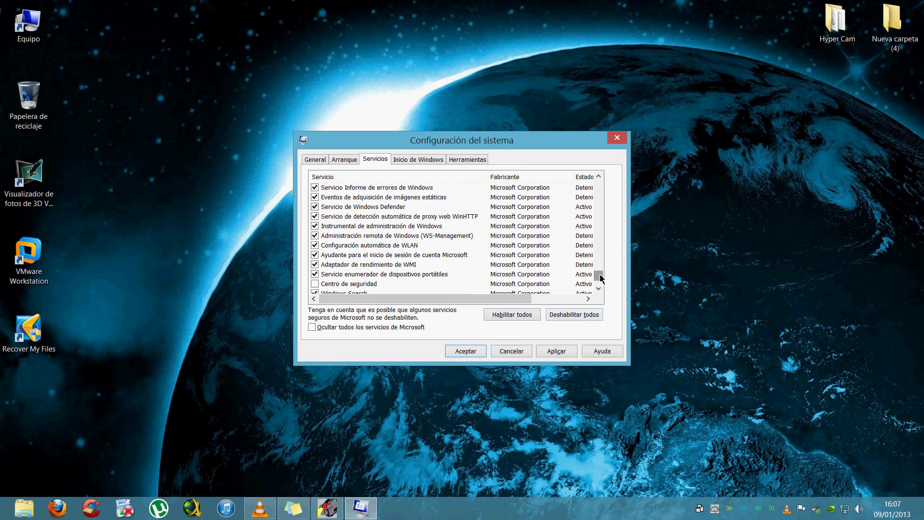
pyautogui.click(599, 177)
pyautogui.click(599, 177)
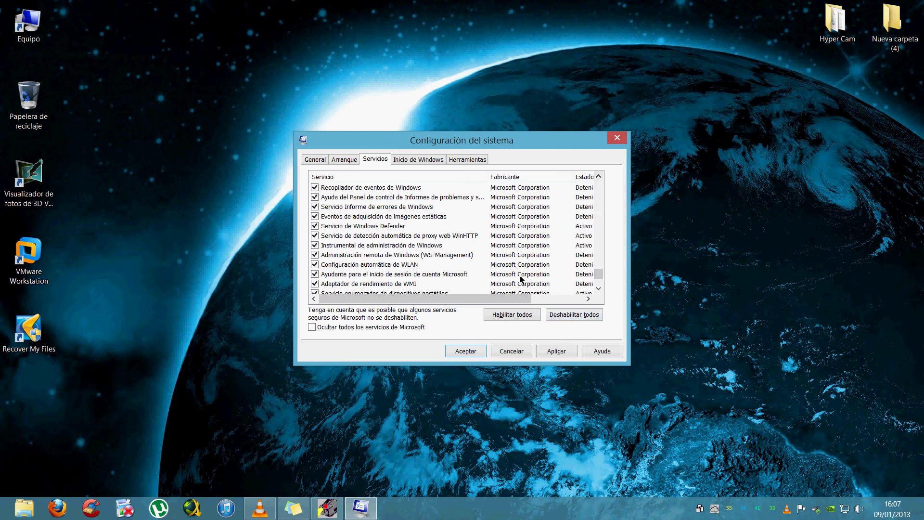
pyautogui.click(315, 226)
# Step: Disable the Servicio Informe de errores de Windows entry in the services list
pyautogui.click(599, 177)
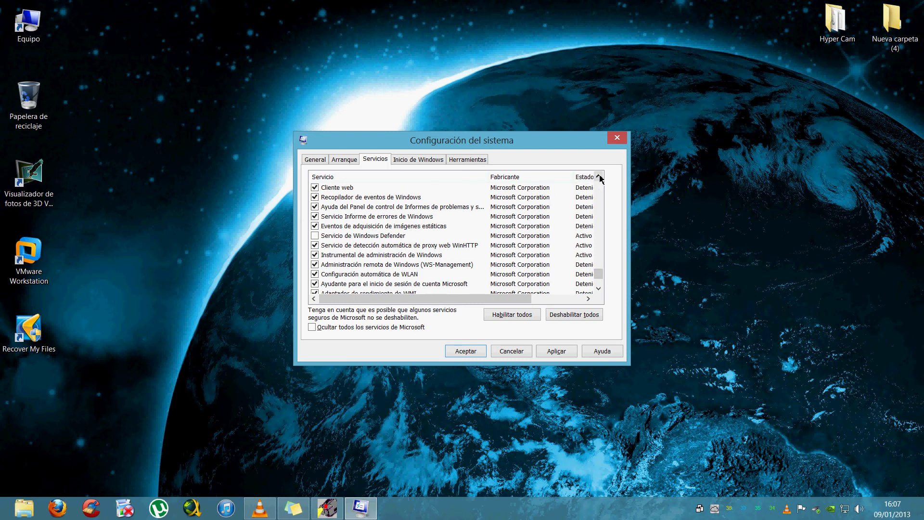
pyautogui.click(599, 177)
pyautogui.click(599, 177)
pyautogui.click(599, 177)
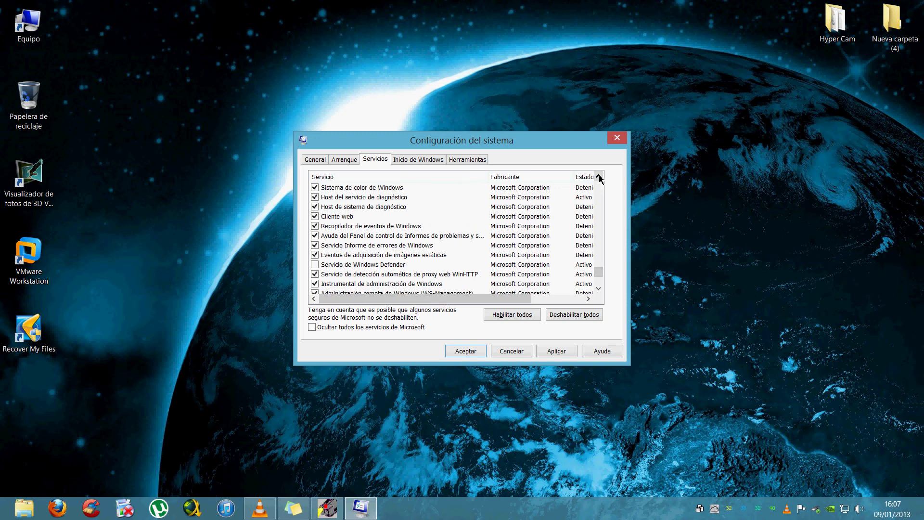
pyautogui.click(599, 177)
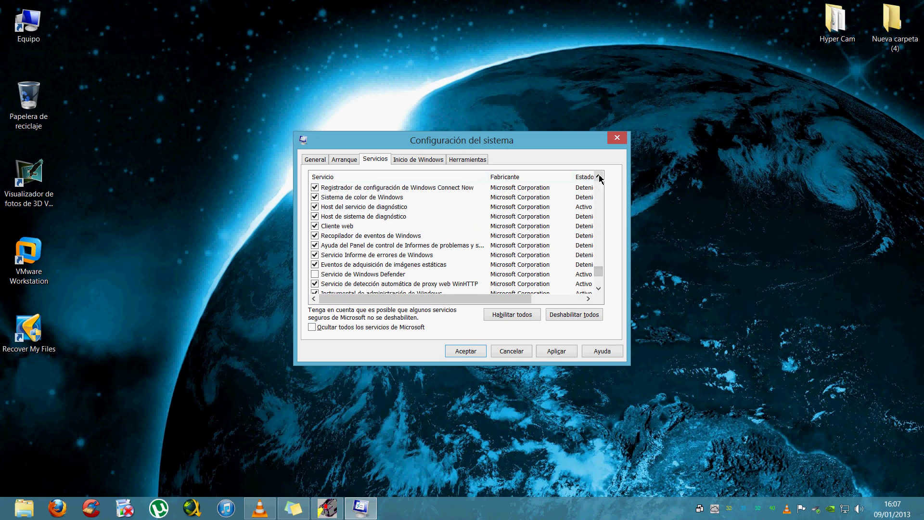
pyautogui.click(315, 255)
# Step: Review the services above Servicio Informe de errores de Windows, up to Copias de seguridad de Windows, for unneeded entries
pyautogui.click(599, 176)
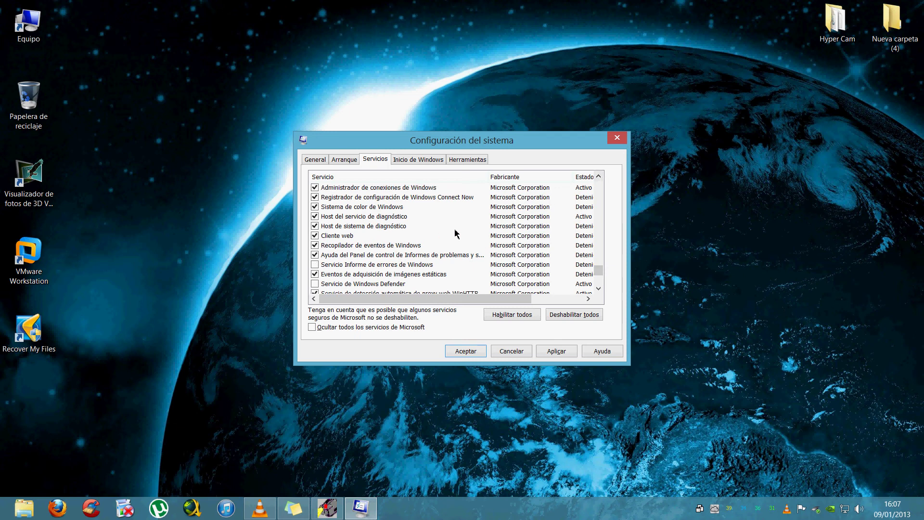
pyautogui.click(599, 177)
pyautogui.click(599, 176)
pyautogui.click(598, 176)
pyautogui.click(599, 177)
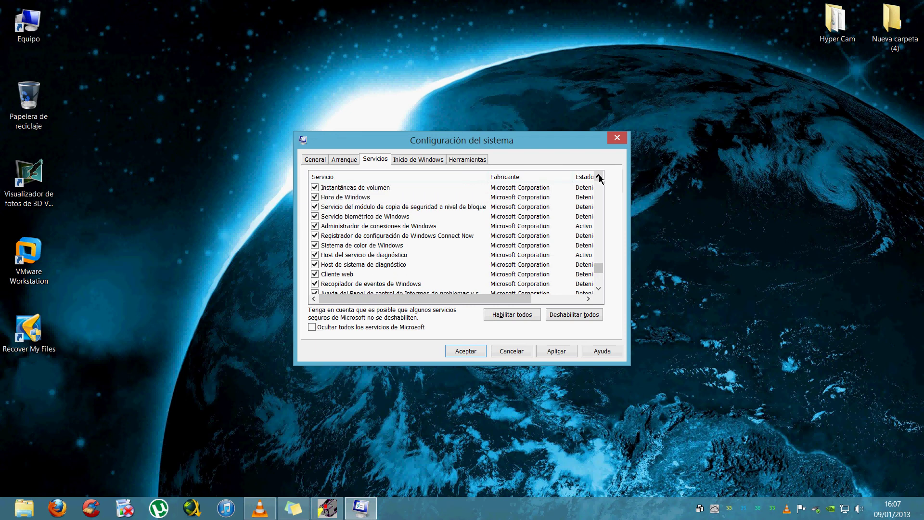
pyautogui.click(599, 176)
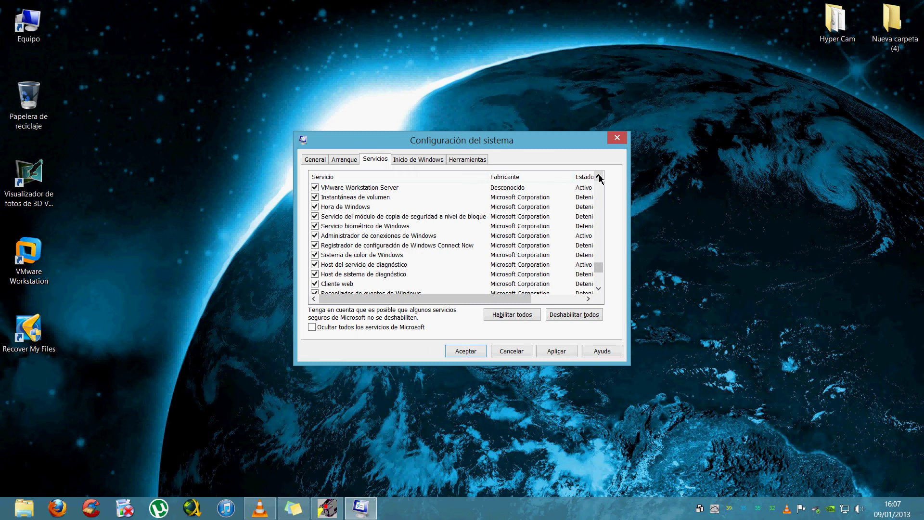
pyautogui.click(599, 176)
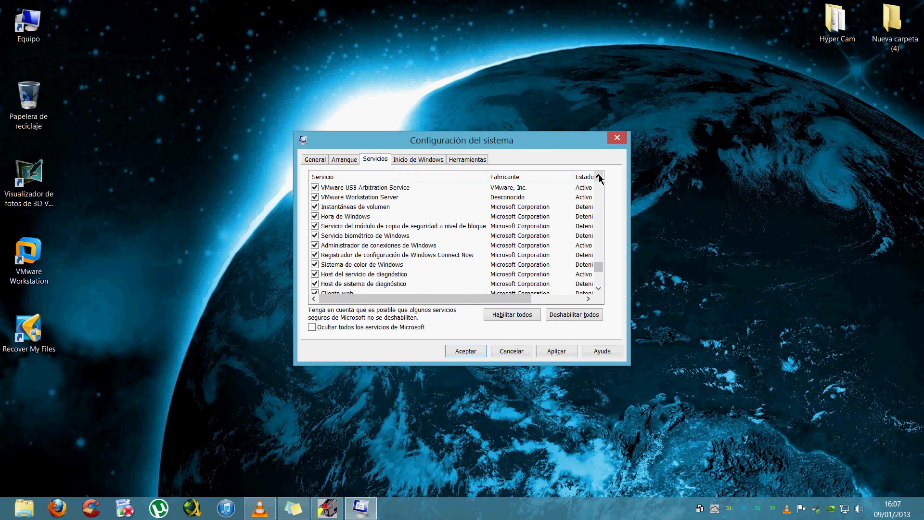
pyautogui.click(599, 177)
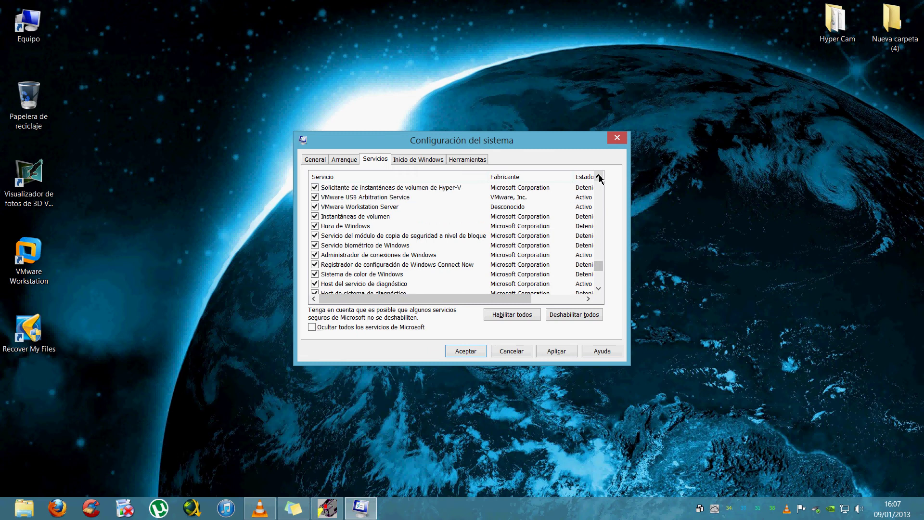
pyautogui.click(598, 176)
pyautogui.click(599, 177)
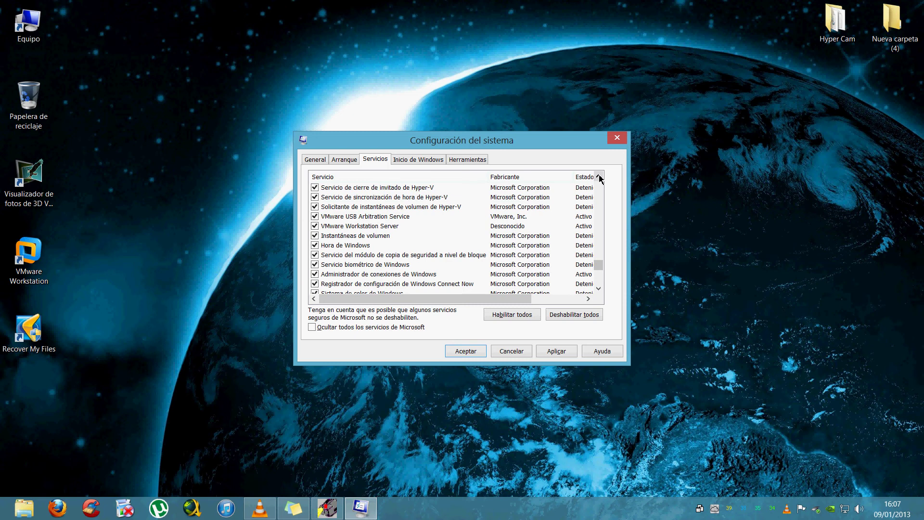
pyautogui.click(599, 177)
pyautogui.click(599, 177)
pyautogui.click(599, 177)
pyautogui.click(599, 177)
pyautogui.click(599, 176)
pyautogui.click(599, 177)
pyautogui.click(599, 177)
pyautogui.click(599, 176)
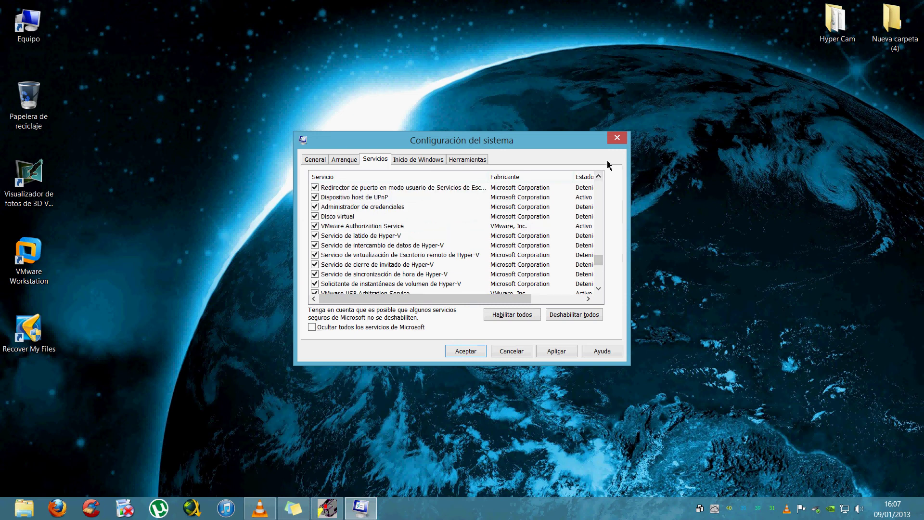
pyautogui.click(599, 177)
pyautogui.click(599, 176)
pyautogui.click(599, 177)
pyautogui.click(599, 177)
pyautogui.click(599, 177)
pyautogui.click(599, 177)
pyautogui.click(598, 176)
pyautogui.click(599, 177)
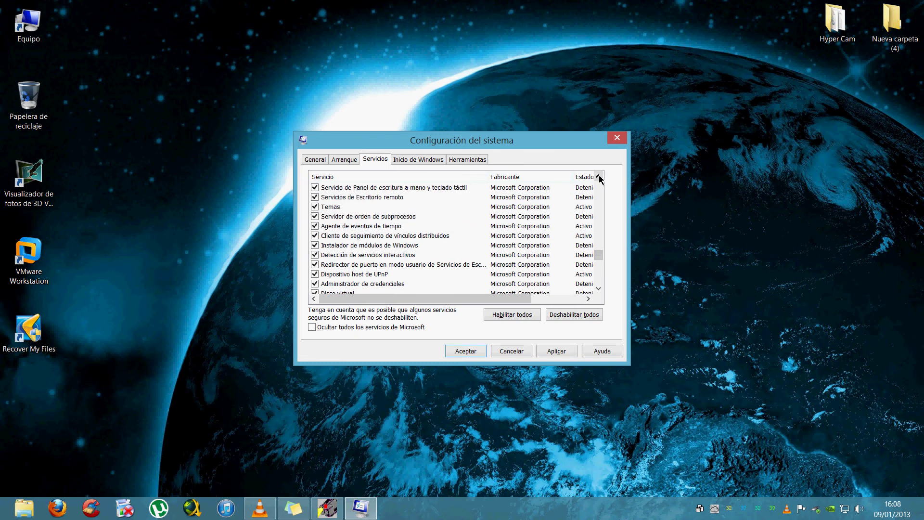
pyautogui.click(599, 177)
pyautogui.click(599, 177)
pyautogui.click(598, 177)
pyautogui.click(599, 177)
pyautogui.doubleClick(599, 177)
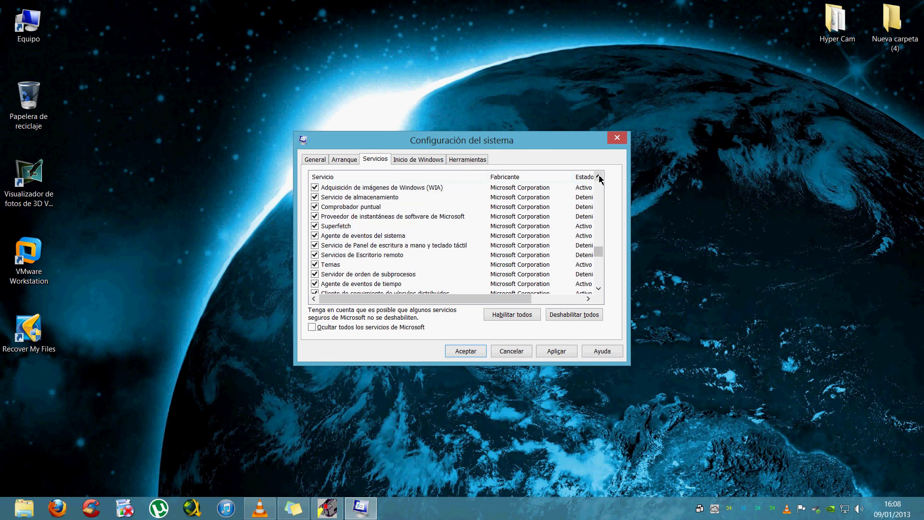
pyautogui.click(599, 177)
pyautogui.doubleClick(599, 176)
pyautogui.doubleClick(599, 176)
pyautogui.doubleClick(599, 177)
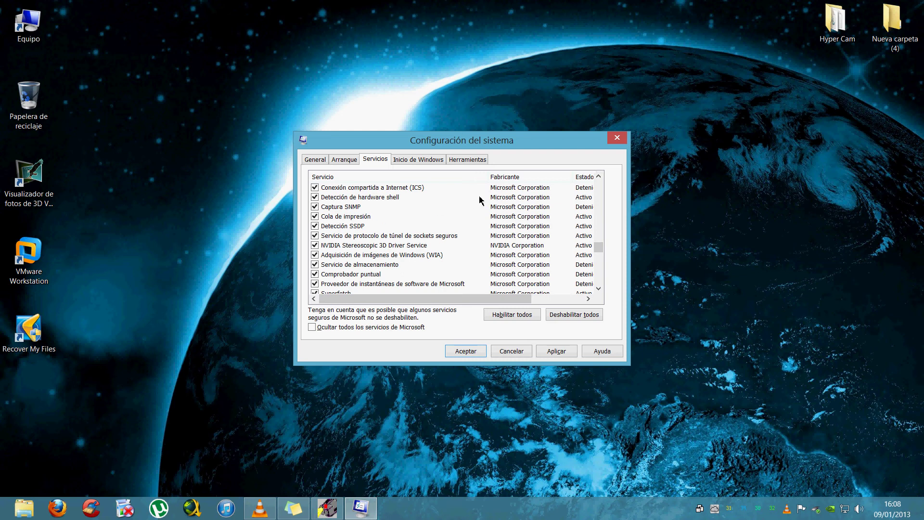
pyautogui.click(599, 177)
pyautogui.click(598, 177)
pyautogui.click(598, 176)
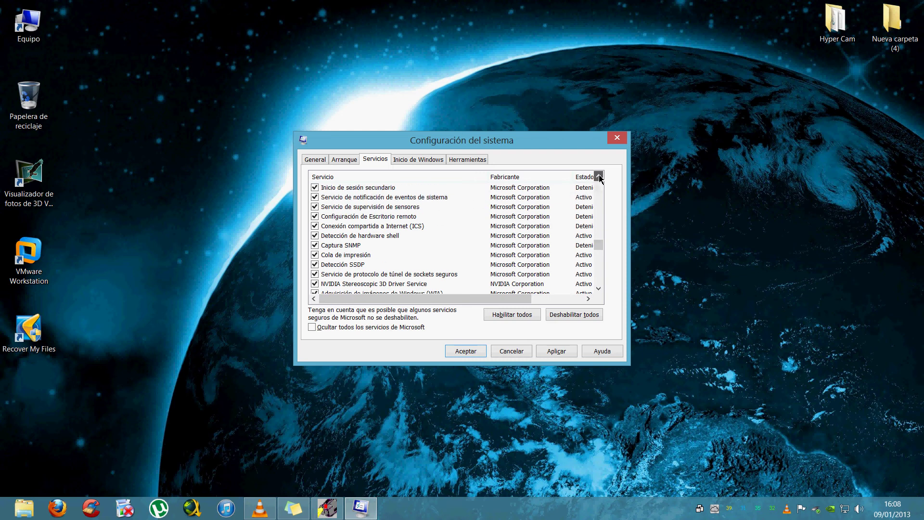
pyautogui.click(599, 176)
pyautogui.click(599, 176)
pyautogui.click(599, 177)
pyautogui.click(599, 176)
pyautogui.click(598, 176)
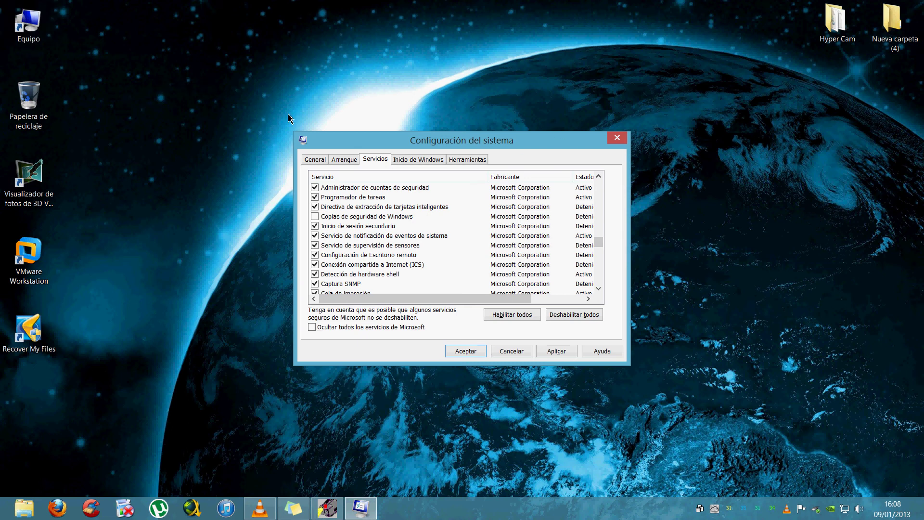
pyautogui.moveTo(895, 146); pyautogui.dragTo(809, 8)
pyautogui.click(854, 130)
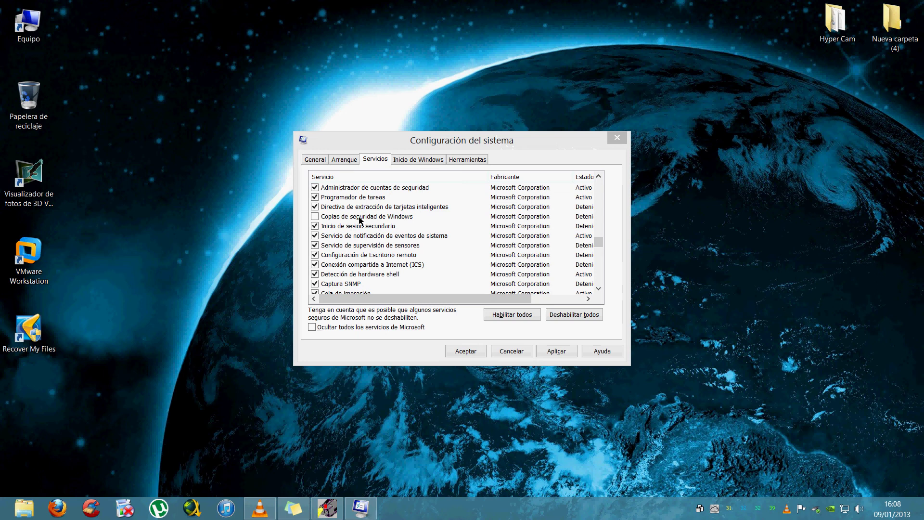
pyautogui.click(315, 216)
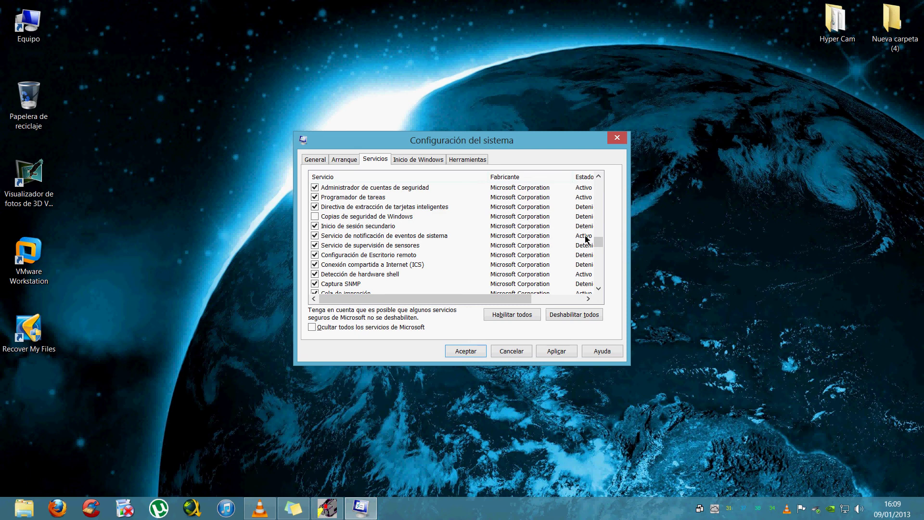
# Step: Review the services above Copias de seguridad de Windows, up to Microsoft Office Diagnostics Service, for unneeded entries
pyautogui.click(599, 176)
pyautogui.click(599, 176)
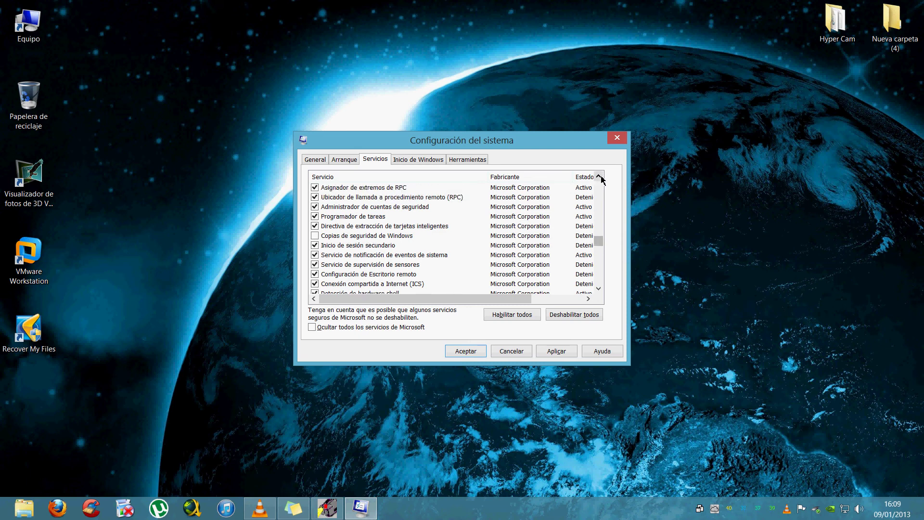
pyautogui.click(599, 176)
pyautogui.click(599, 177)
pyautogui.click(599, 176)
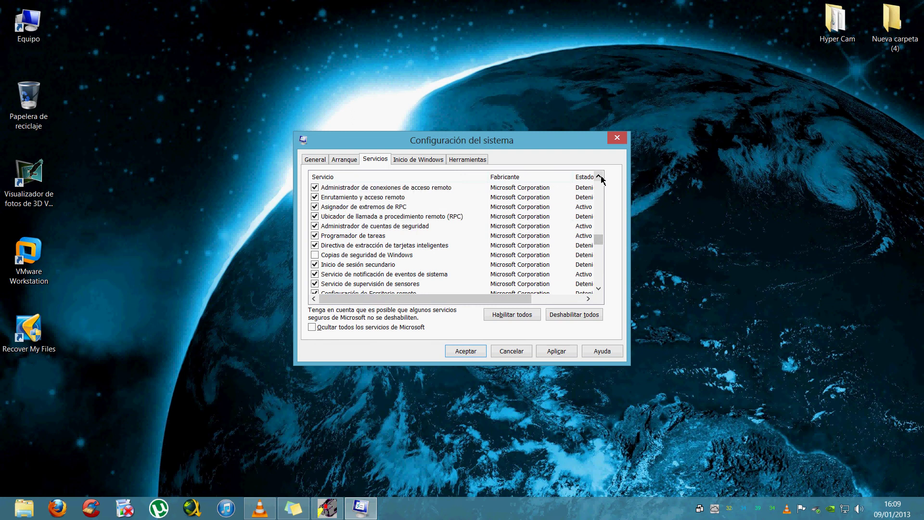
pyautogui.click(599, 176)
pyautogui.click(598, 176)
pyautogui.click(599, 177)
pyautogui.click(599, 176)
pyautogui.click(599, 176)
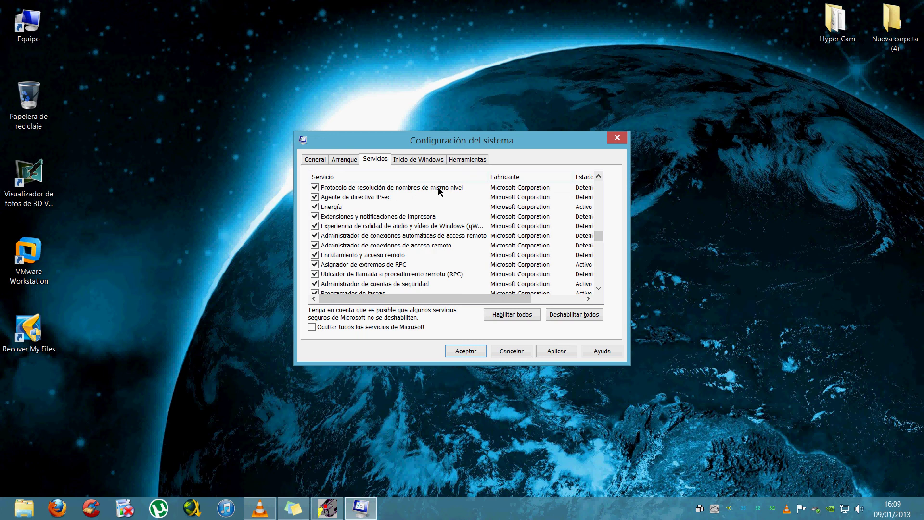
pyautogui.click(599, 176)
pyautogui.click(599, 176)
pyautogui.click(599, 176)
pyautogui.click(598, 176)
pyautogui.click(599, 177)
pyautogui.click(599, 177)
pyautogui.click(599, 176)
pyautogui.click(599, 177)
pyautogui.click(599, 177)
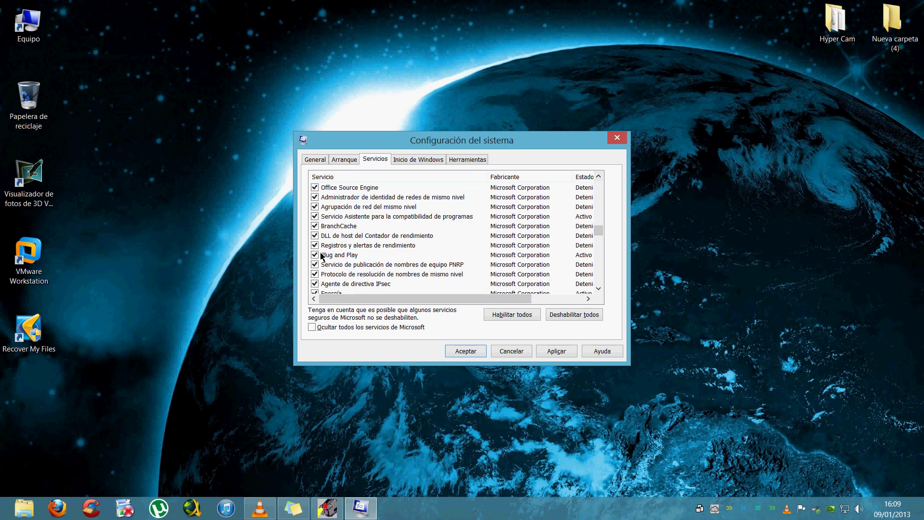
pyautogui.click(599, 177)
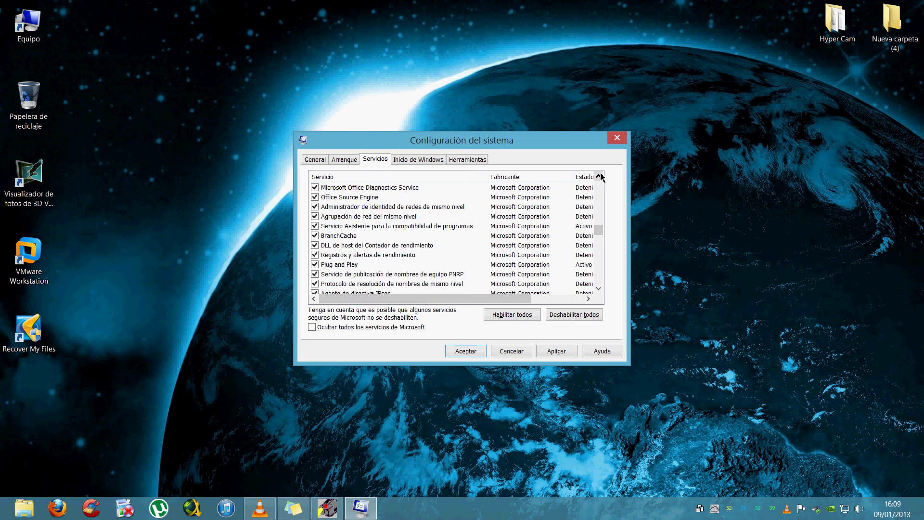
# Step: Examine the services above Microsoft Office Diagnostics Service, up to Mozilla Maintenance Service, for entries that can be disabled
pyautogui.click(600, 176)
pyautogui.click(600, 177)
pyautogui.click(600, 177)
pyautogui.click(599, 177)
pyautogui.click(599, 177)
pyautogui.click(599, 177)
pyautogui.click(600, 177)
pyautogui.click(600, 177)
pyautogui.click(599, 177)
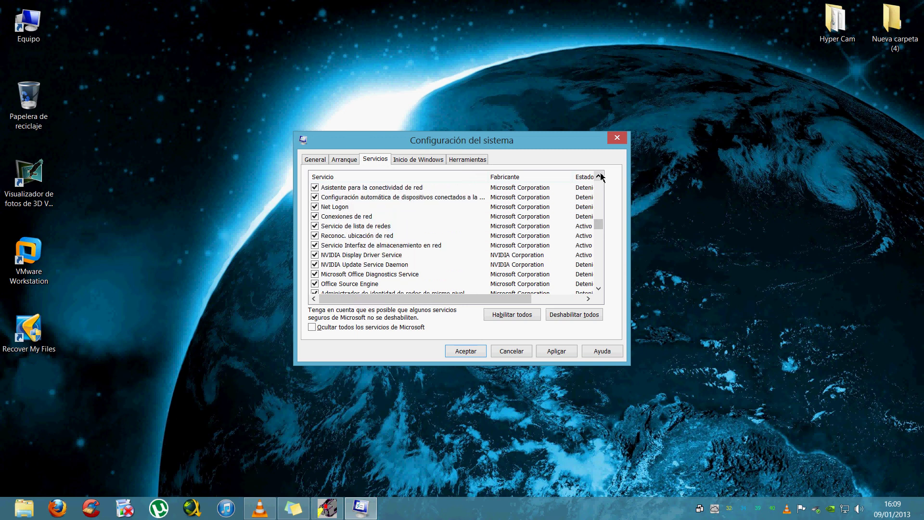
pyautogui.click(600, 177)
pyautogui.click(599, 177)
pyautogui.click(599, 176)
pyautogui.click(599, 177)
pyautogui.click(600, 177)
pyautogui.click(599, 176)
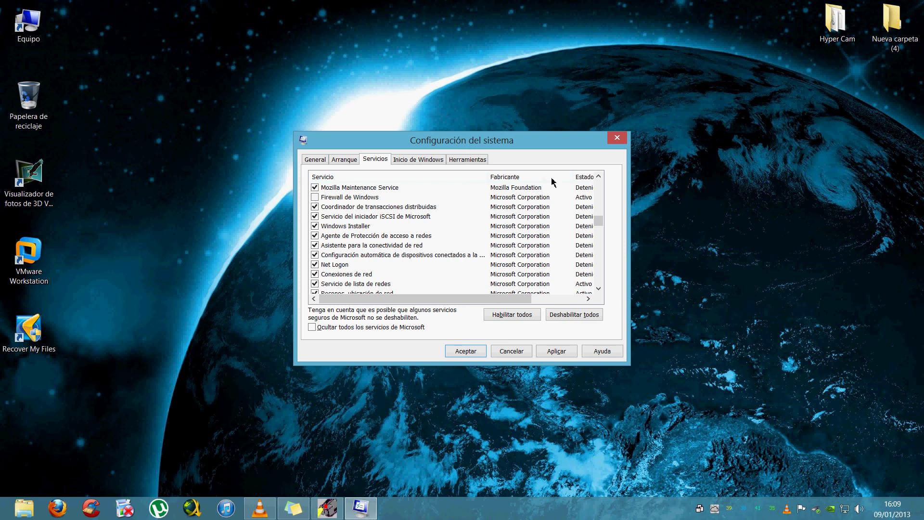
# Step: Review the services above Mozilla Maintenance Service, up to Host de proveedor de detección de función, for unneeded entries
pyautogui.click(599, 177)
pyautogui.click(599, 177)
pyautogui.click(599, 177)
pyautogui.click(599, 177)
pyautogui.click(599, 177)
pyautogui.click(599, 176)
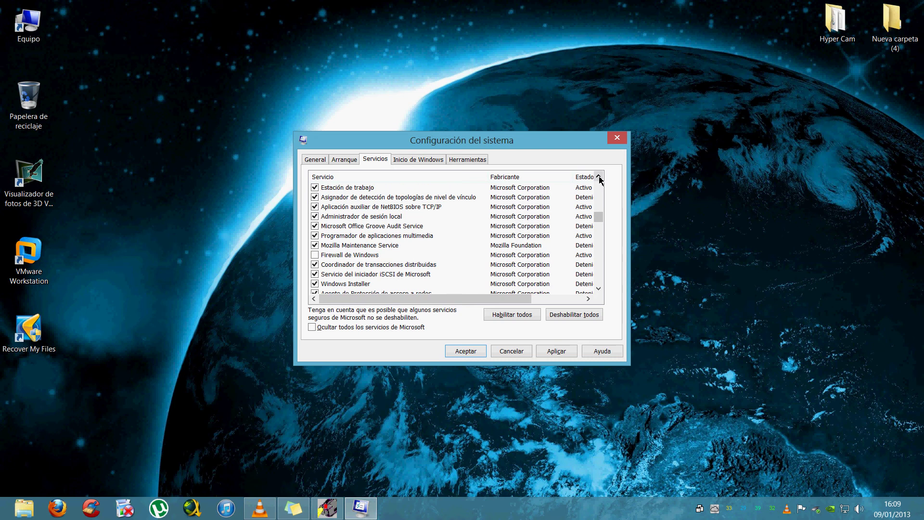
pyautogui.click(599, 177)
pyautogui.click(599, 177)
pyautogui.click(599, 177)
pyautogui.click(599, 176)
pyautogui.click(599, 177)
pyautogui.click(599, 177)
pyautogui.click(599, 177)
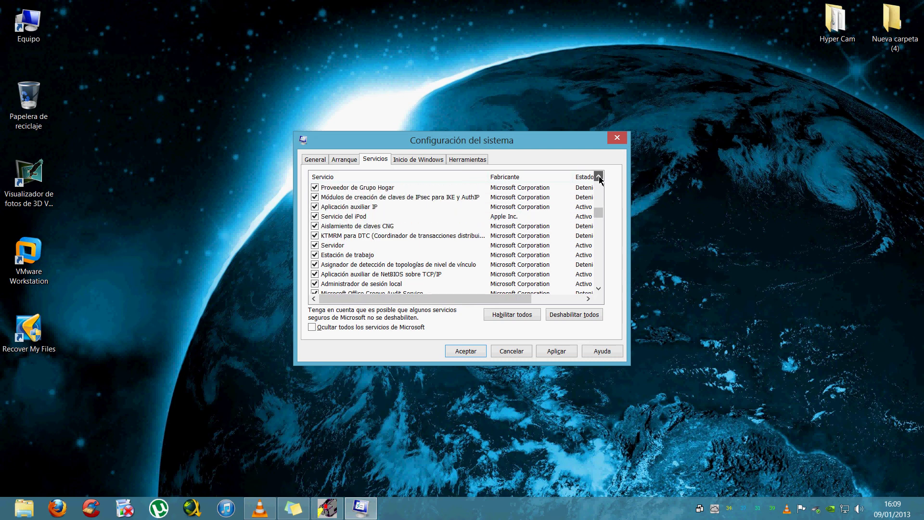
pyautogui.doubleClick(599, 177)
pyautogui.doubleClick(599, 176)
pyautogui.tripleClick(598, 177)
pyautogui.doubleClick(599, 177)
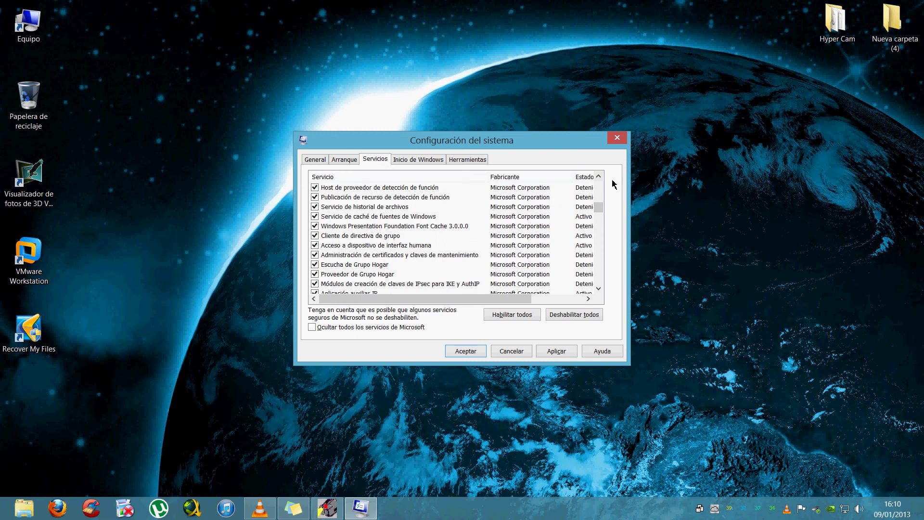
# Step: Disable the Fax entry in the services list
pyautogui.click(598, 176)
pyautogui.click(599, 176)
pyautogui.click(599, 176)
pyautogui.click(598, 176)
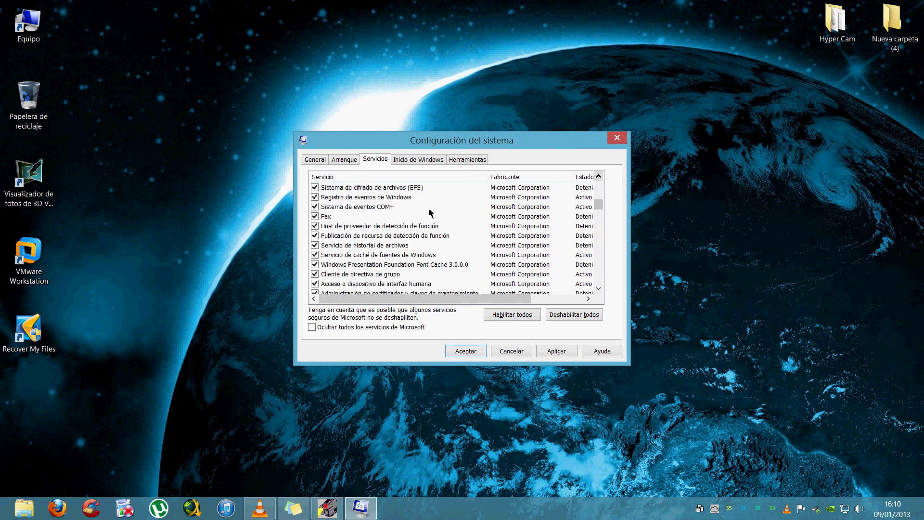
pyautogui.click(315, 217)
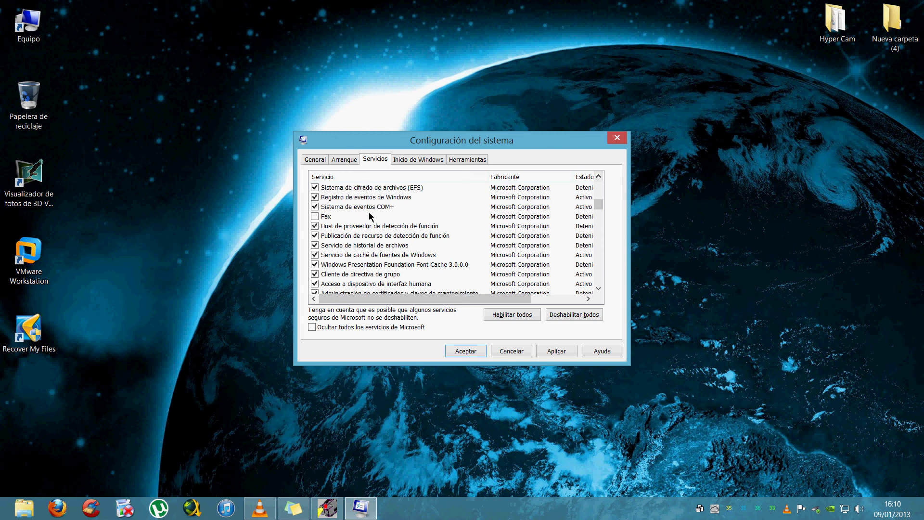
# Step: Review the remaining services above Sistema de cifrado de archivos (EFS), up to Adobe Flash Player Update Service at the start of the list
pyautogui.click(598, 176)
pyautogui.click(599, 176)
pyautogui.click(599, 176)
pyautogui.click(598, 176)
pyautogui.click(599, 176)
pyautogui.click(599, 176)
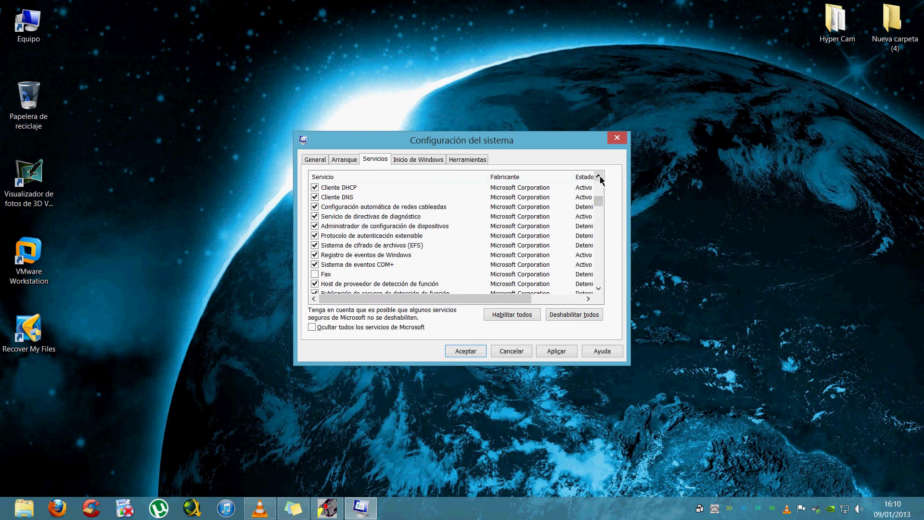
pyautogui.click(598, 176)
pyautogui.click(599, 177)
pyautogui.click(598, 176)
pyautogui.click(599, 176)
pyautogui.click(599, 176)
pyautogui.click(599, 176)
pyautogui.click(599, 176)
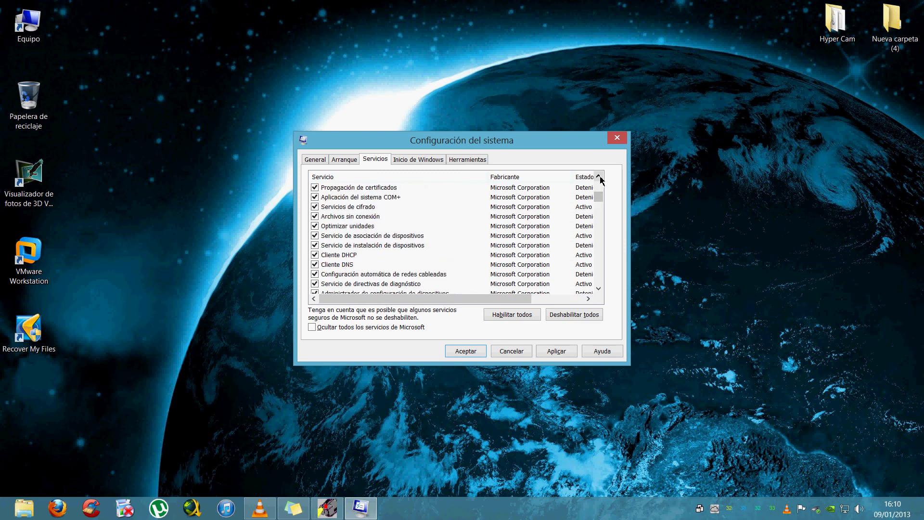
pyautogui.click(600, 177)
pyautogui.click(600, 177)
pyautogui.click(600, 177)
pyautogui.click(600, 177)
pyautogui.click(599, 177)
pyautogui.click(599, 177)
pyautogui.click(600, 177)
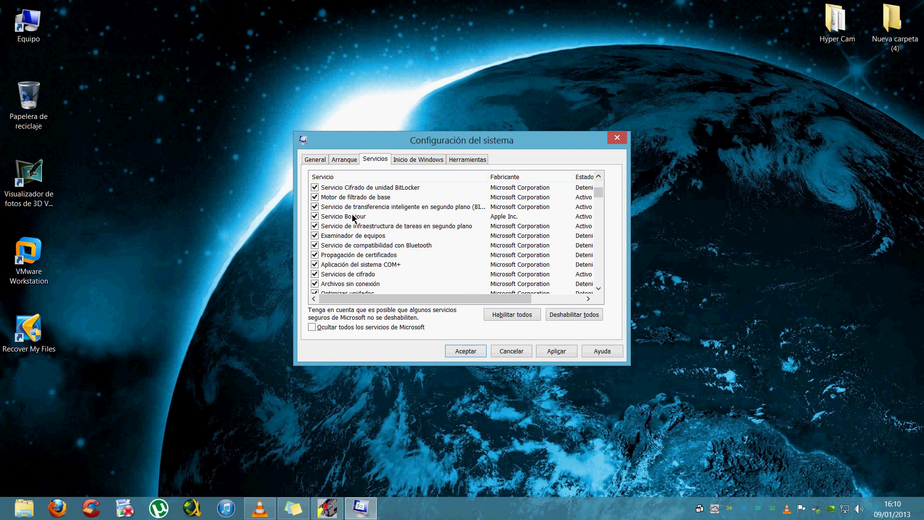
pyautogui.click(600, 179)
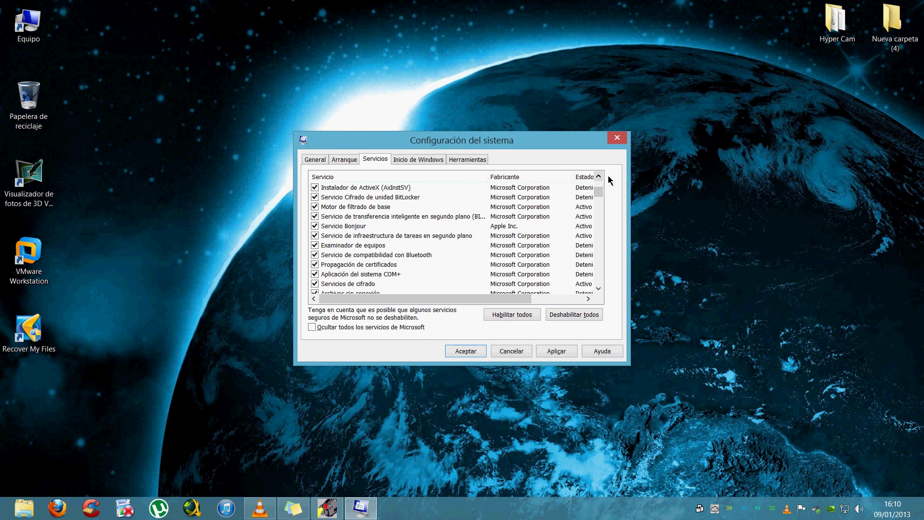
pyautogui.click(599, 178)
pyautogui.doubleClick(598, 178)
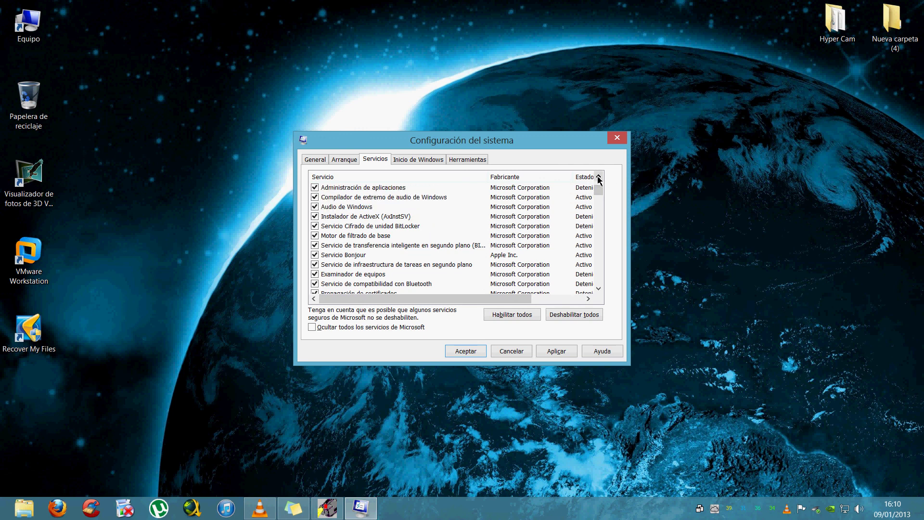
pyautogui.doubleClick(599, 178)
pyautogui.doubleClick(598, 178)
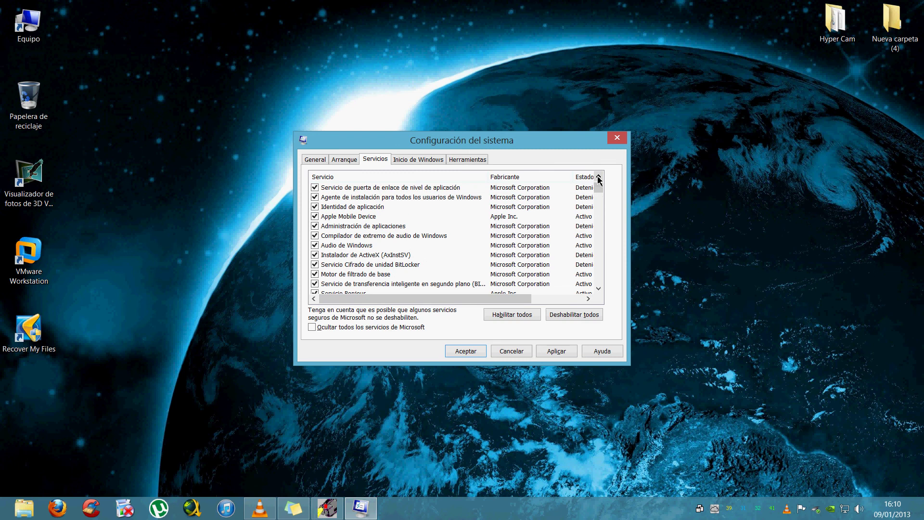
pyautogui.click(599, 178)
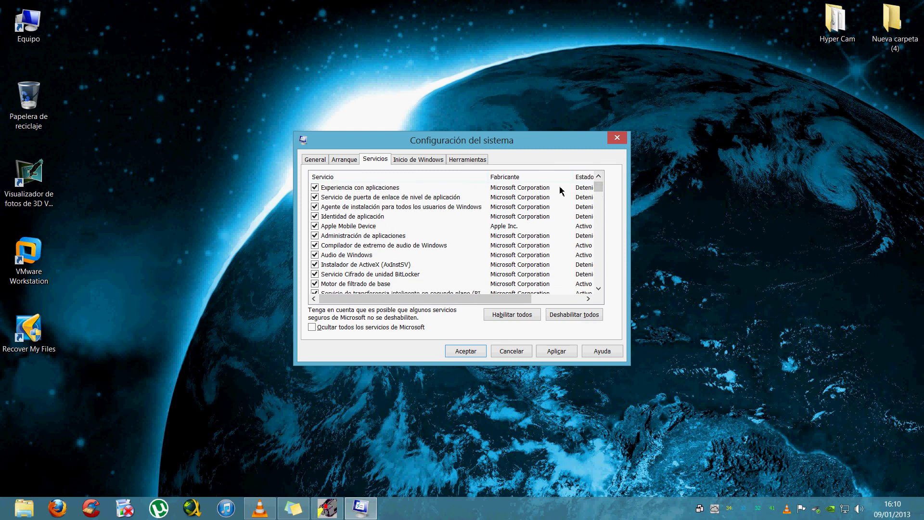
pyautogui.click(599, 177)
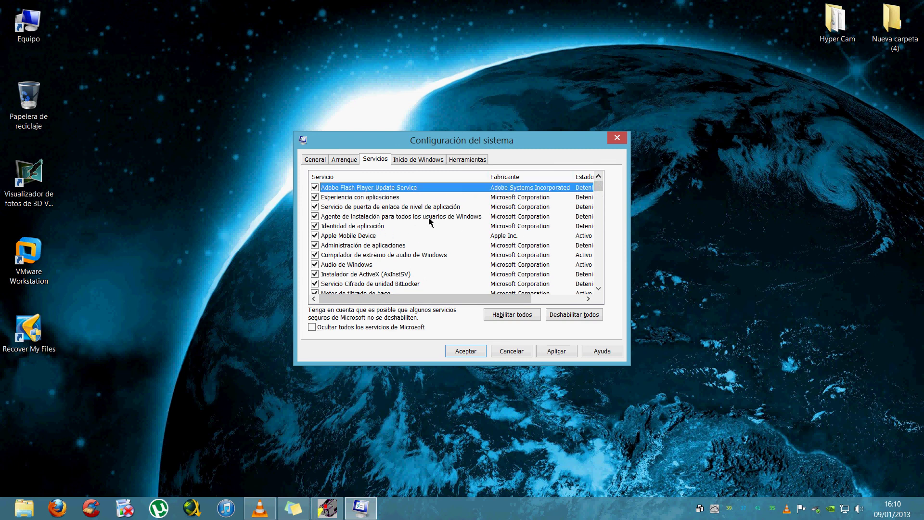
# Step: Apply the service changes, open the Windows startup items in Administrador de tareas, and reposition its window
pyautogui.click(559, 352)
pyautogui.click(414, 161)
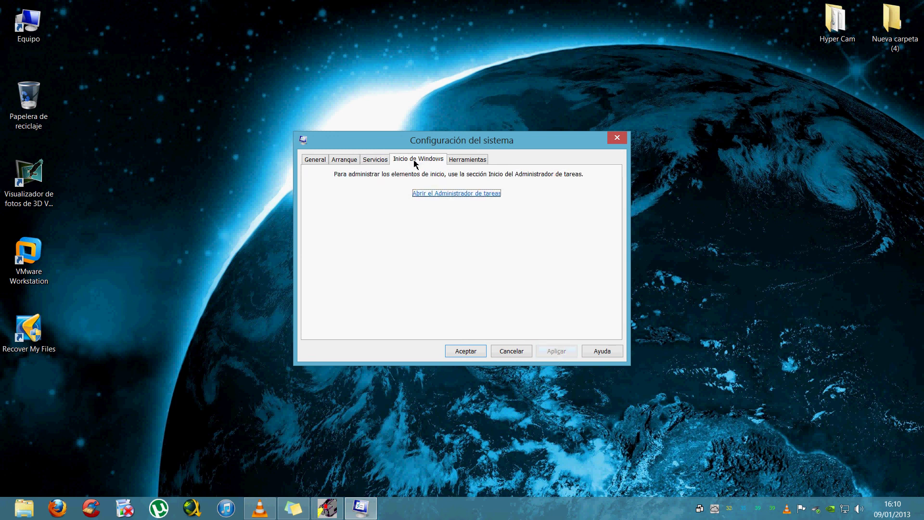
pyautogui.click(446, 196)
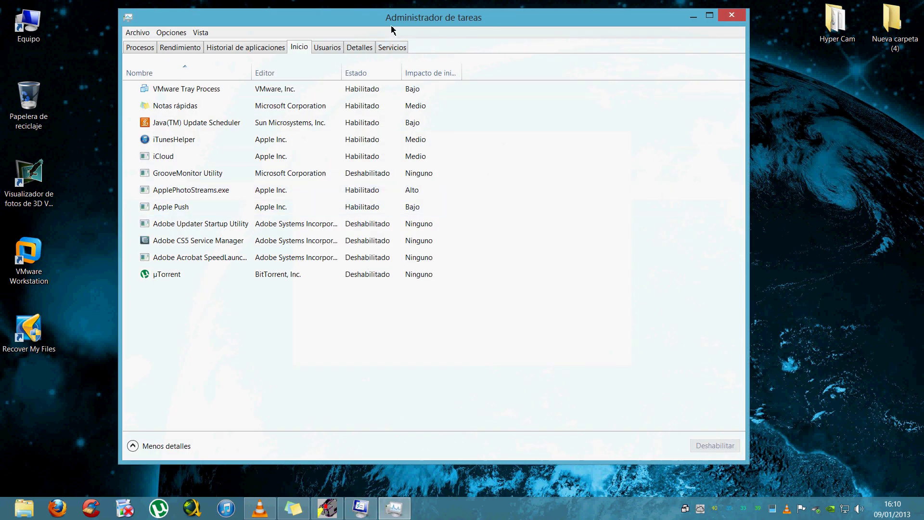
pyautogui.moveTo(391, 30); pyautogui.dragTo(435, 51)
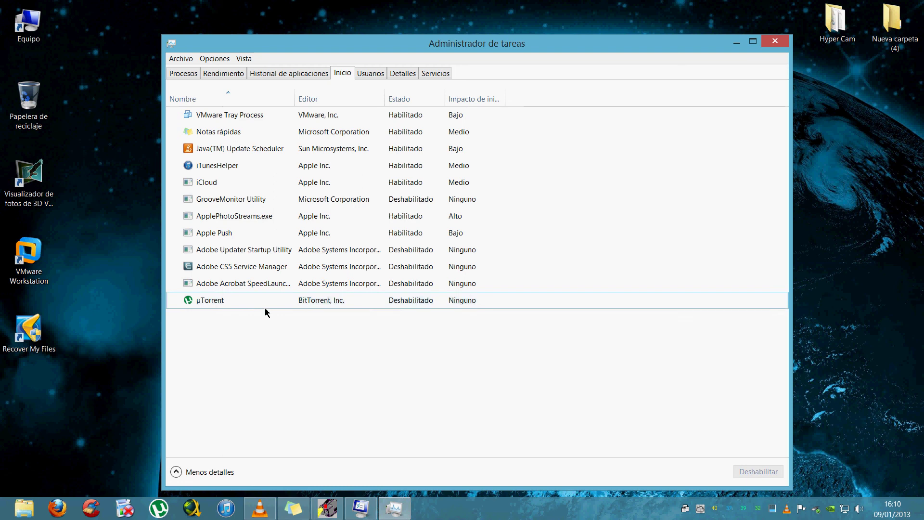
# Step: Inspect the µTorrent and Adobe Acrobat SpeedLauncher entries in the startup programs list
pyautogui.click(250, 305)
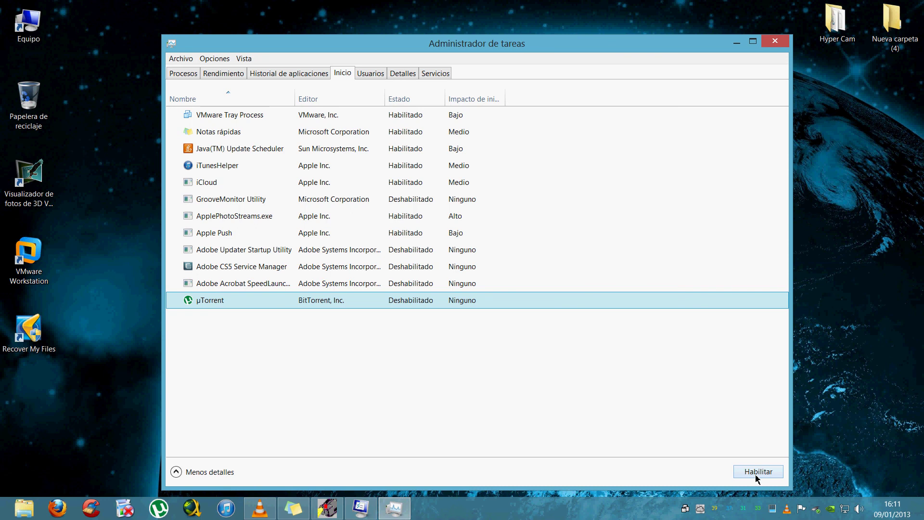
pyautogui.click(257, 285)
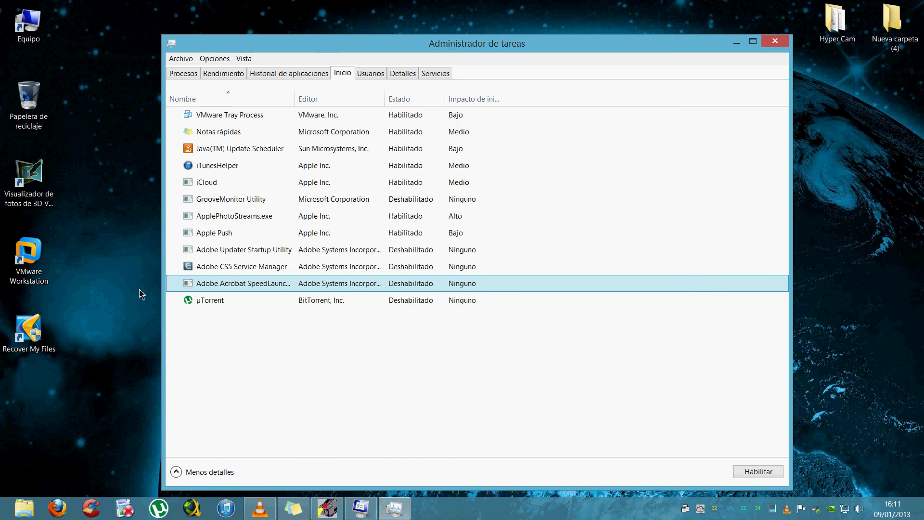
pyautogui.click(29, 185)
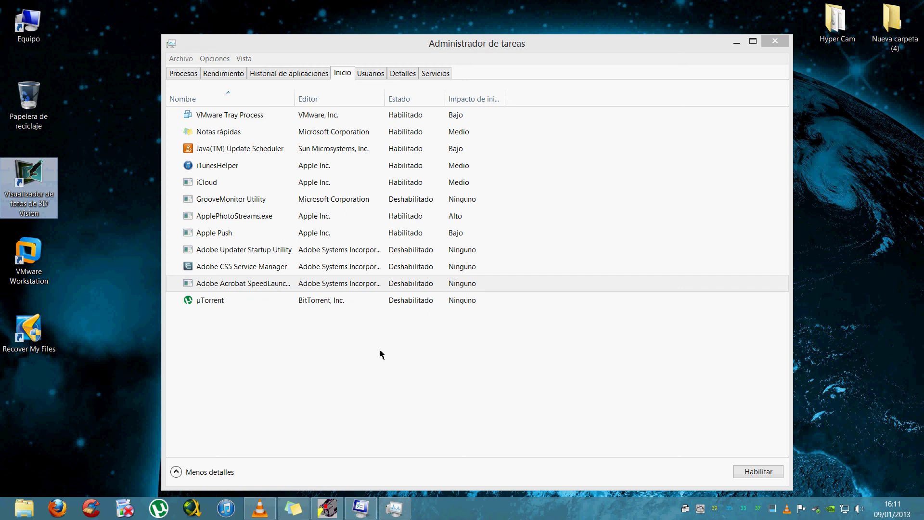
pyautogui.click(365, 328)
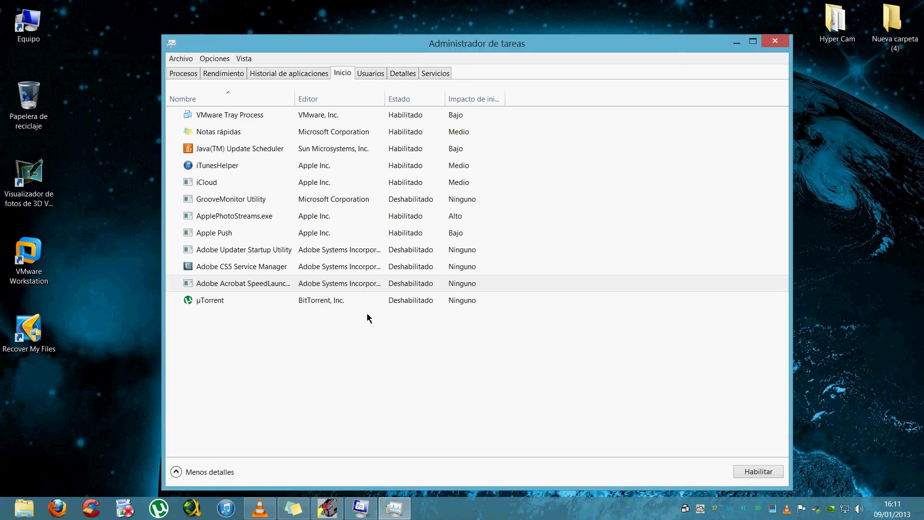
# Step: Disable the iTunesHelper entry in the startup programs list
pyautogui.click(263, 186)
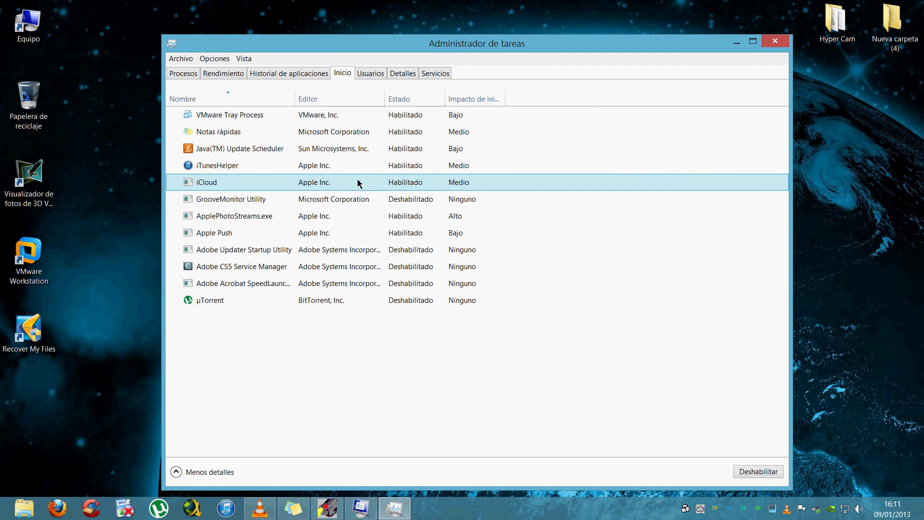
pyautogui.click(356, 169)
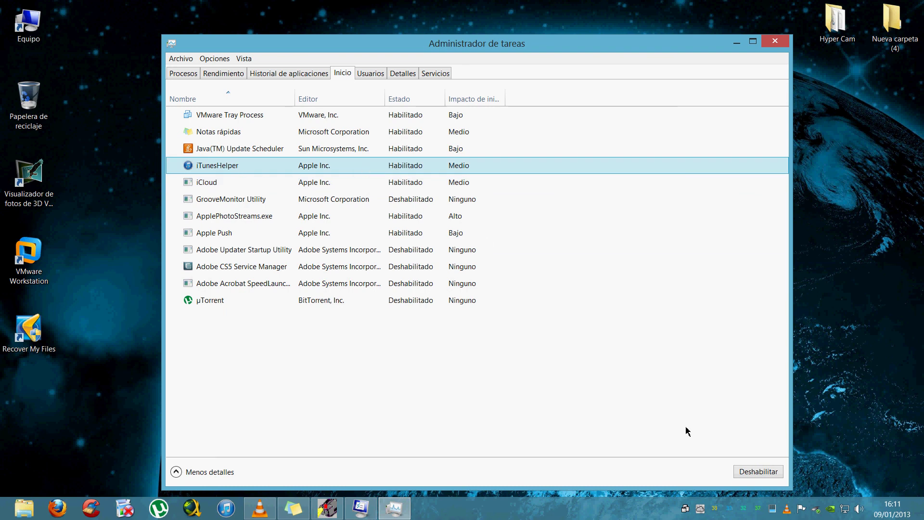
pyautogui.click(748, 473)
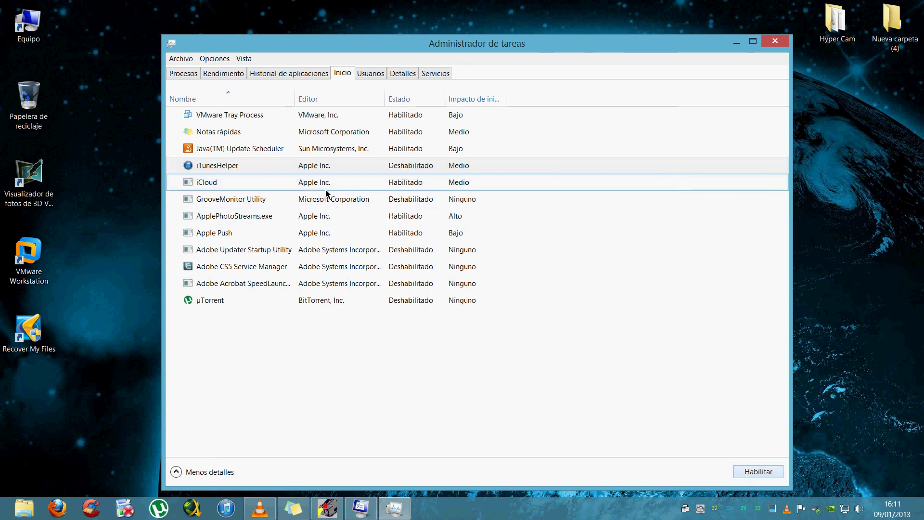
# Step: Disable the VMware Tray Process entry in the startup programs list
pyautogui.click(318, 153)
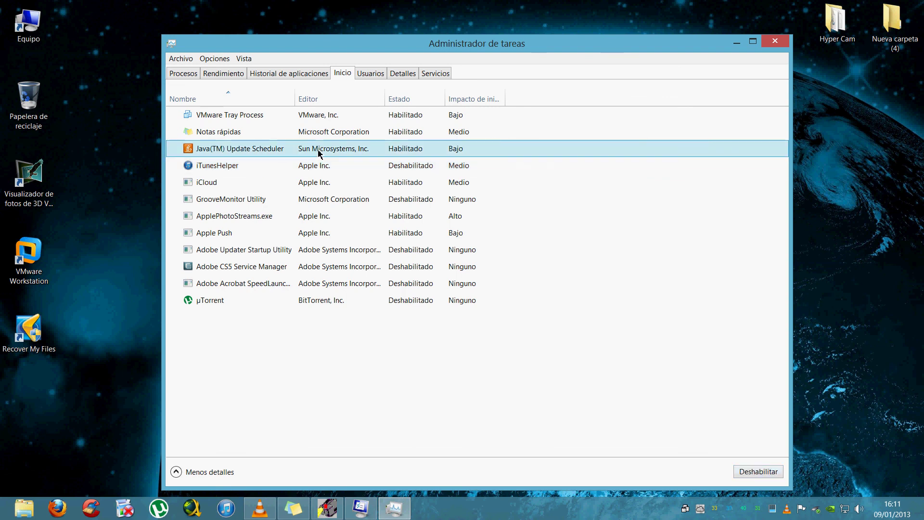
pyautogui.click(354, 116)
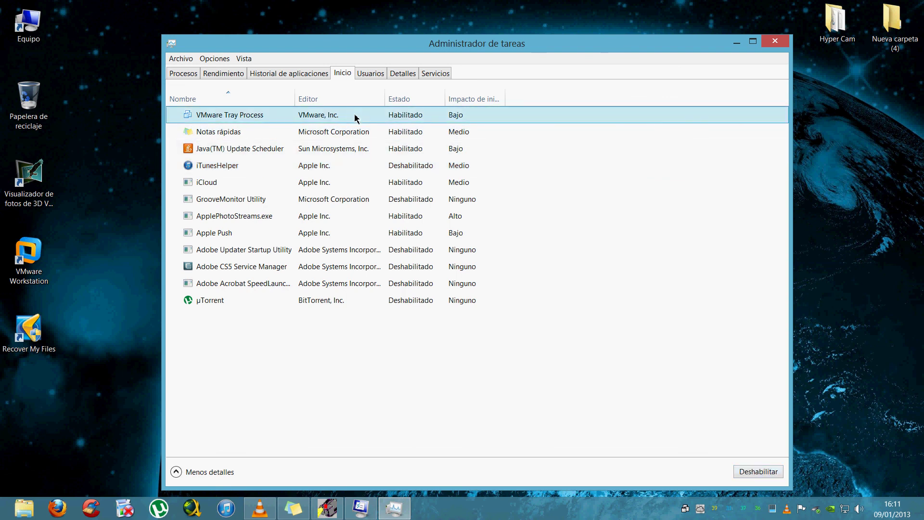
pyautogui.click(751, 474)
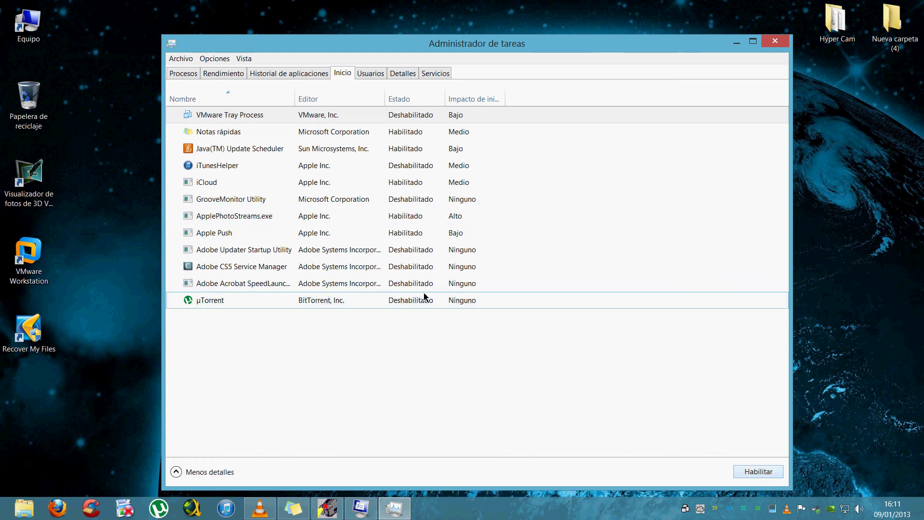
# Step: Close Administrador de tareas, accept the system configuration changes and exit without restarting the computer
pyautogui.click(399, 200)
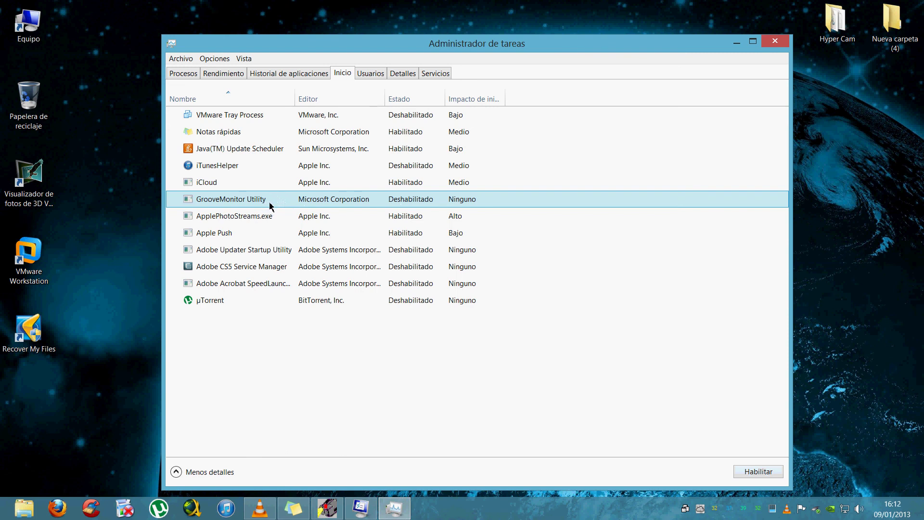
pyautogui.click(279, 186)
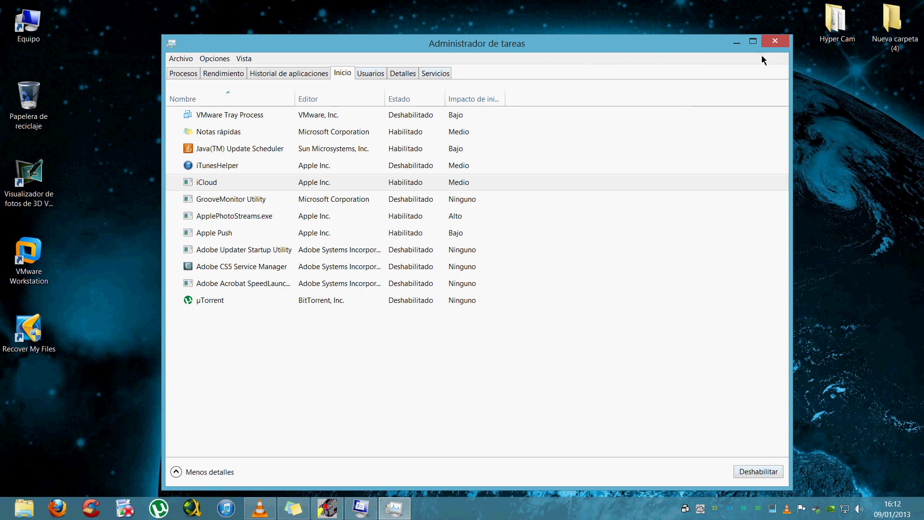
pyautogui.click(775, 45)
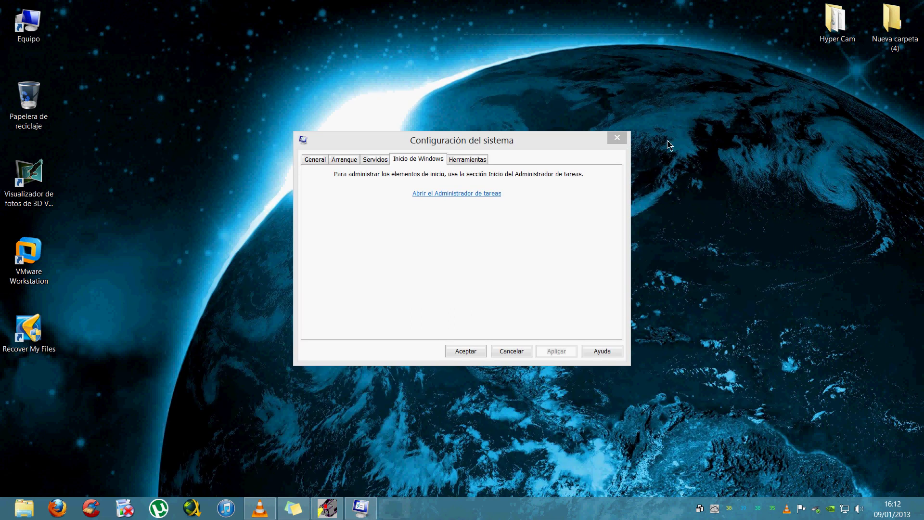
pyautogui.click(468, 353)
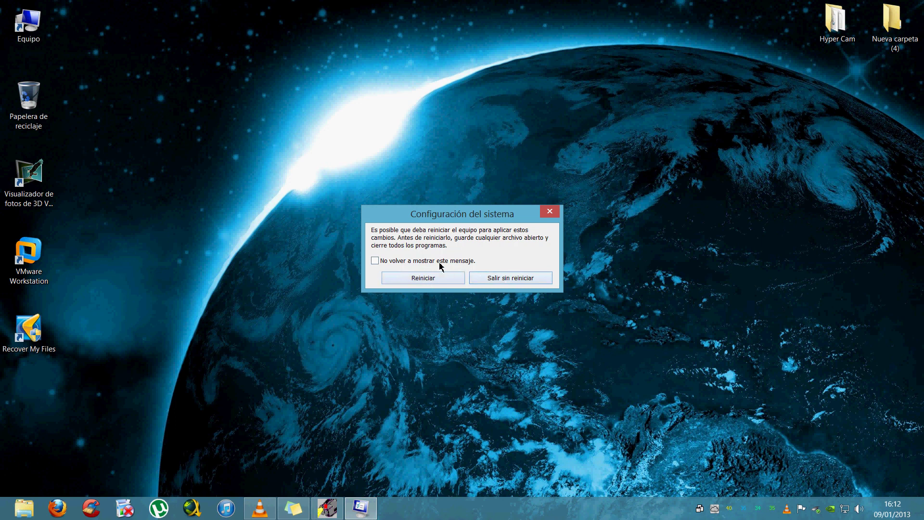
pyautogui.click(494, 278)
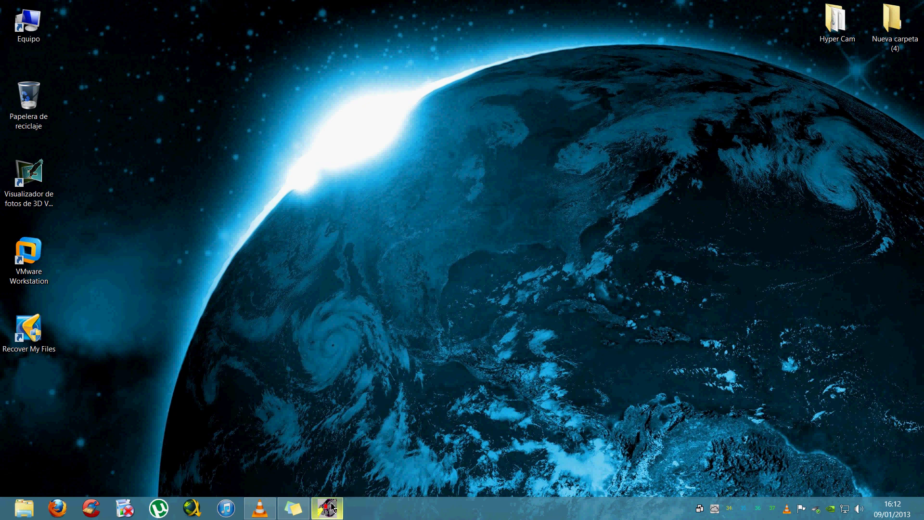
pyautogui.moveTo(333, 507)
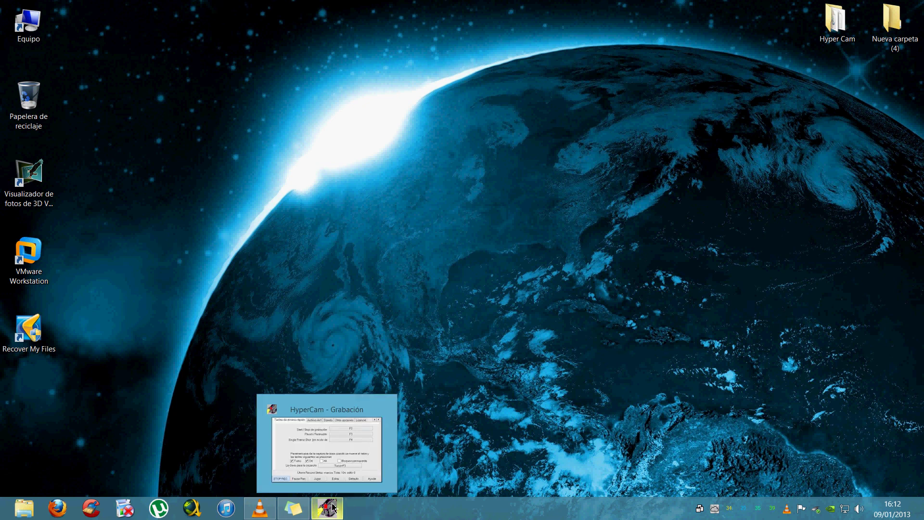